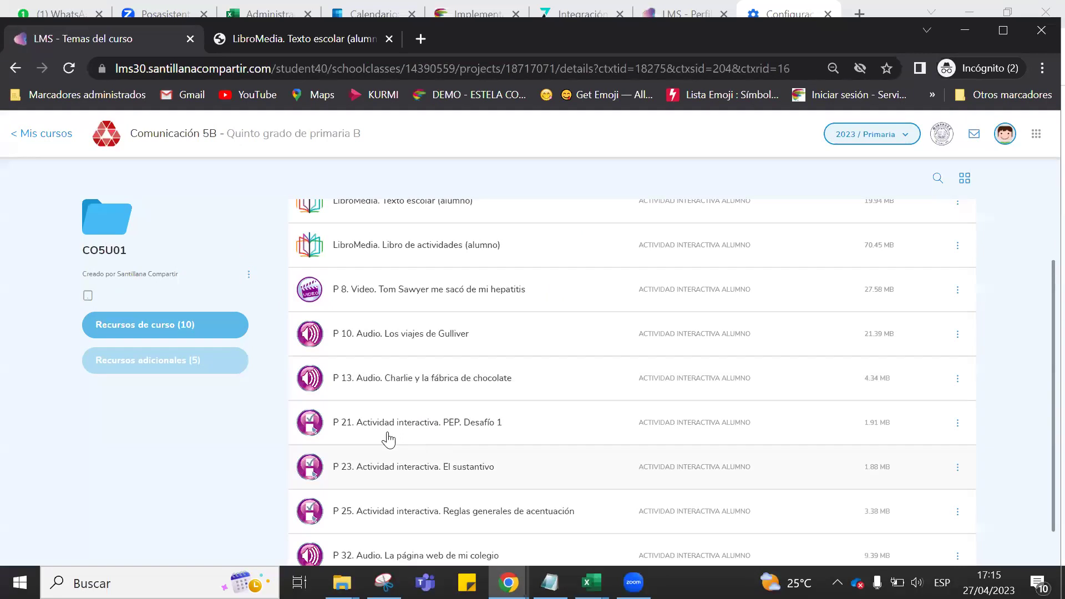
Open the 'P 8. Video. Tom Sawyer me sacó de mi hepatitis' resource, then return to the CO5U01 resources list.
{"action": "left_click", "coordinate": [442, 296]}
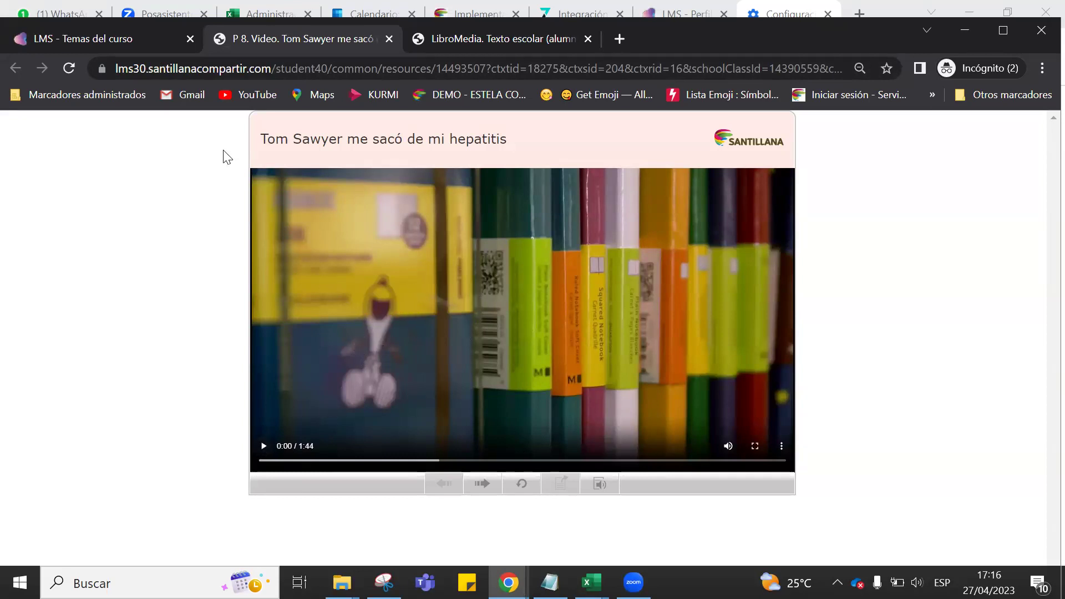
{"action": "left_click", "coordinate": [148, 42]}
{"action": "scroll", "coordinate": [423, 400], "scroll_direction": "down", "scroll_amount": 2}
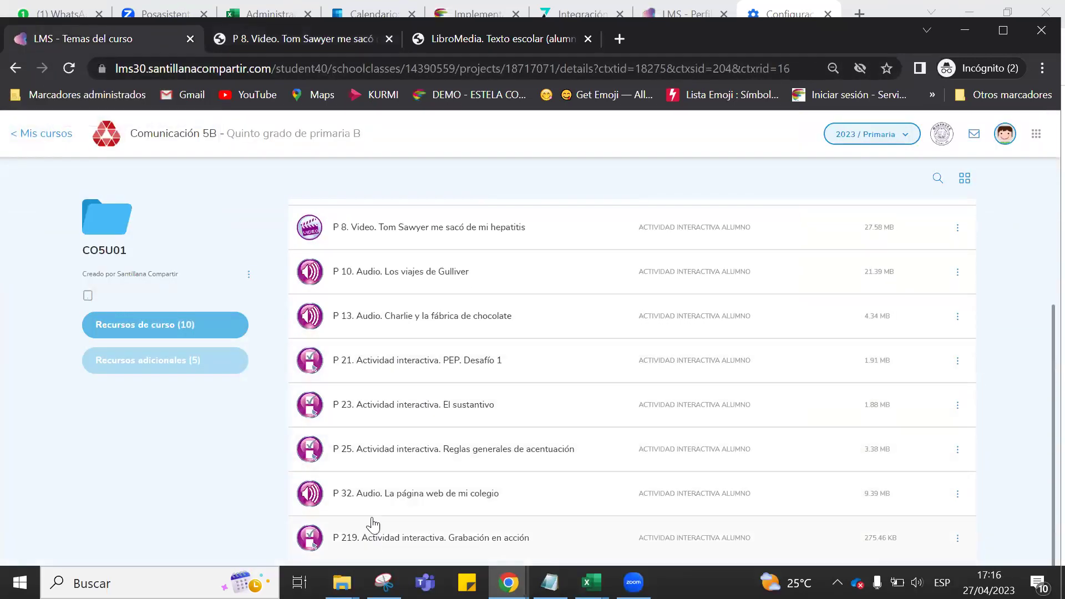
Open the P 32 audio 'La página web de mi colegio' and check its Descargar option, then return to CO5U01.
{"action": "left_click", "coordinate": [395, 494]}
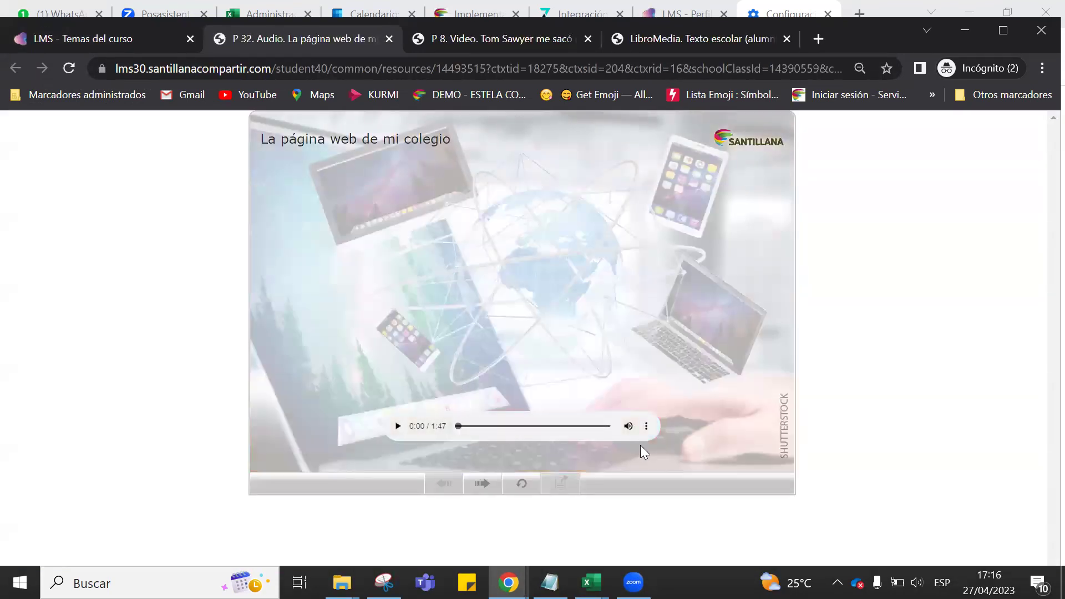
{"action": "left_click", "coordinate": [646, 432]}
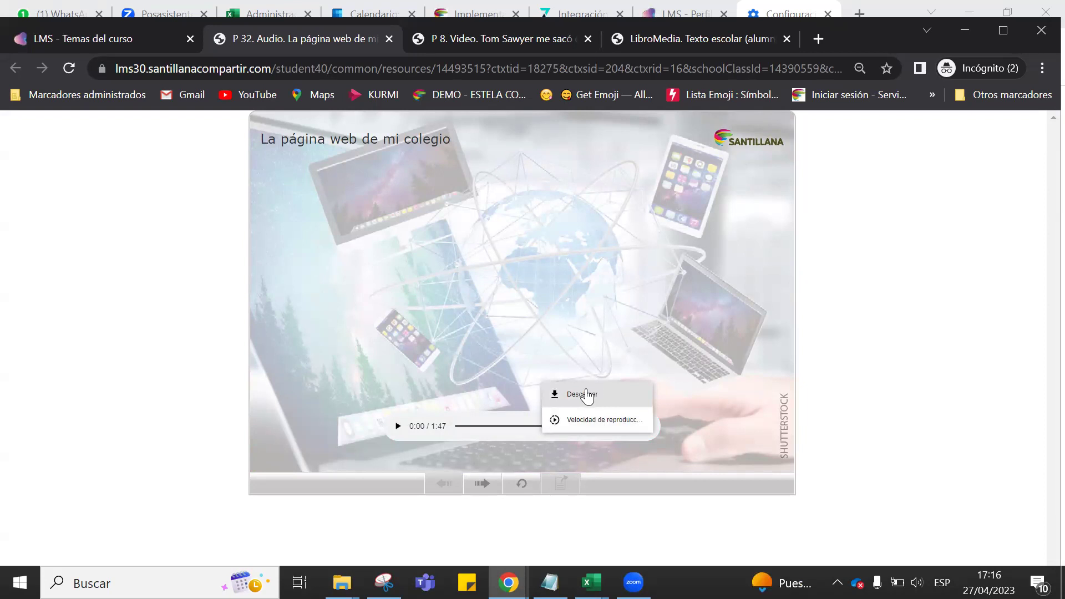
{"action": "left_click", "coordinate": [811, 368]}
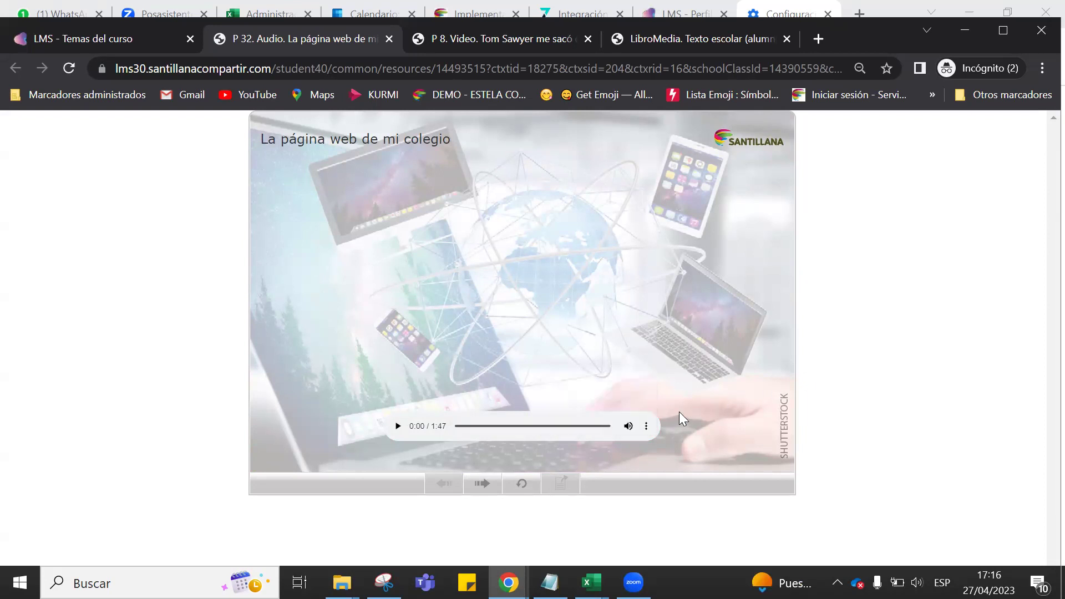
{"action": "left_click", "coordinate": [646, 427]}
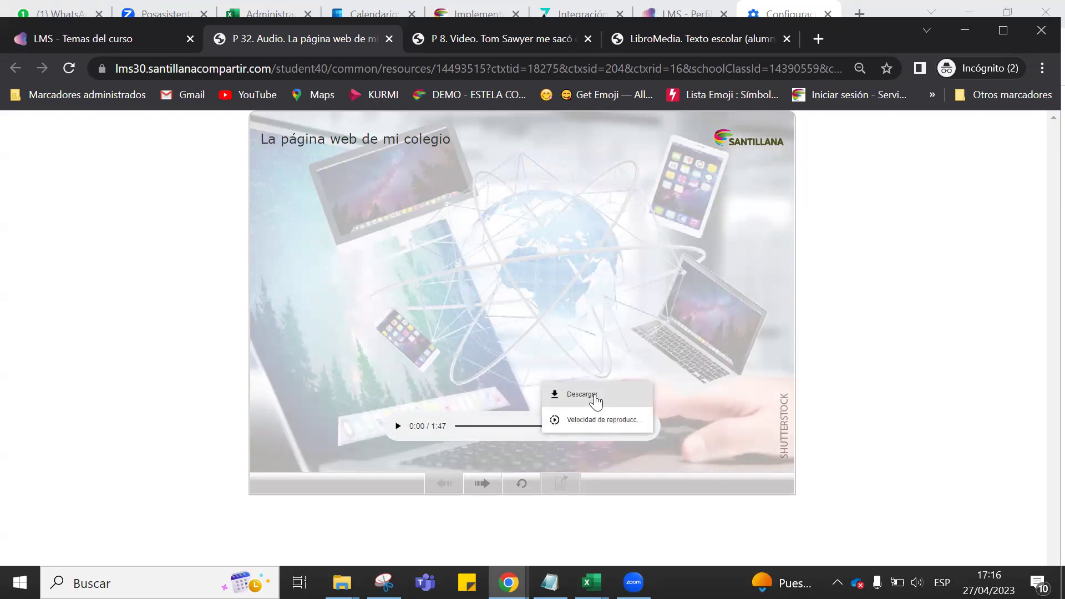
{"action": "left_click", "coordinate": [848, 338]}
{"action": "left_click", "coordinate": [141, 33]}
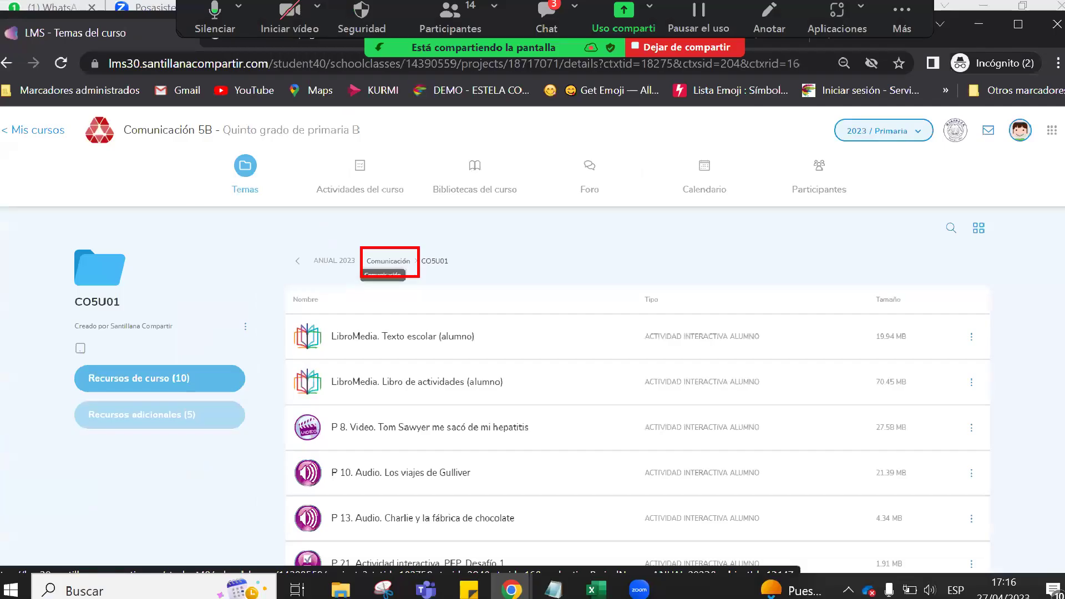
Browse the 11 resources in Comunicación's Aprende jugando folder, then return to the Comunicación topic folders.
{"action": "left_click", "coordinate": [388, 260]}
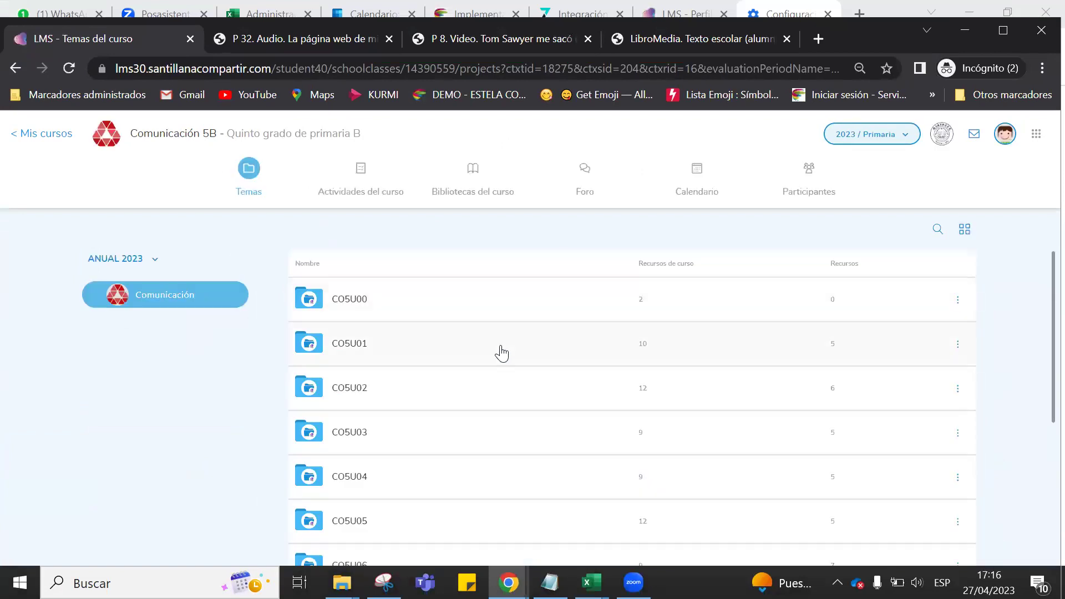
{"action": "scroll", "coordinate": [499, 351], "scroll_direction": "down", "scroll_amount": 5}
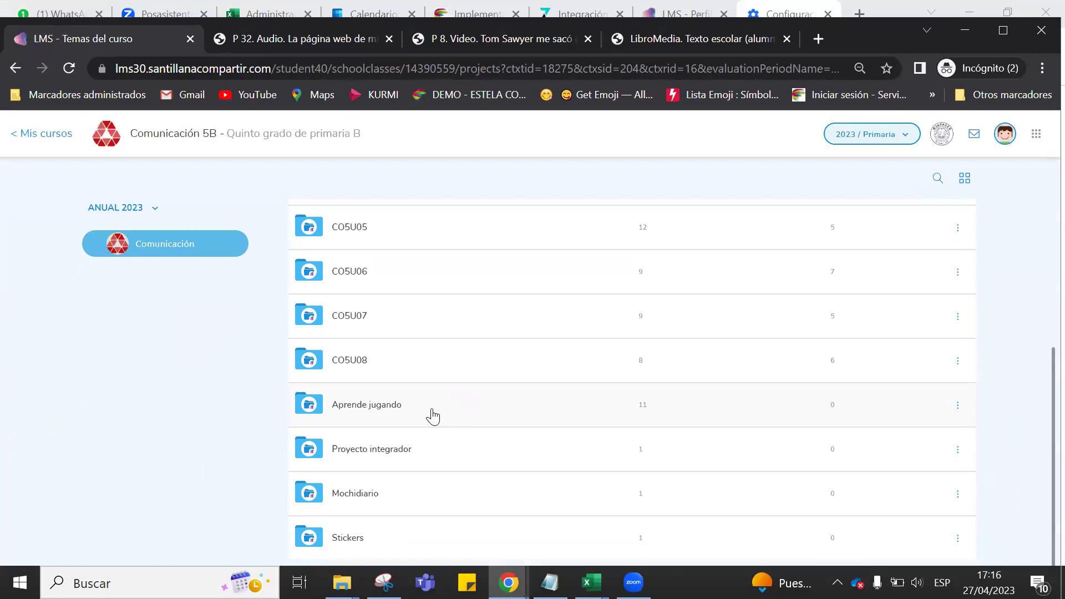
{"action": "left_click", "coordinate": [432, 416]}
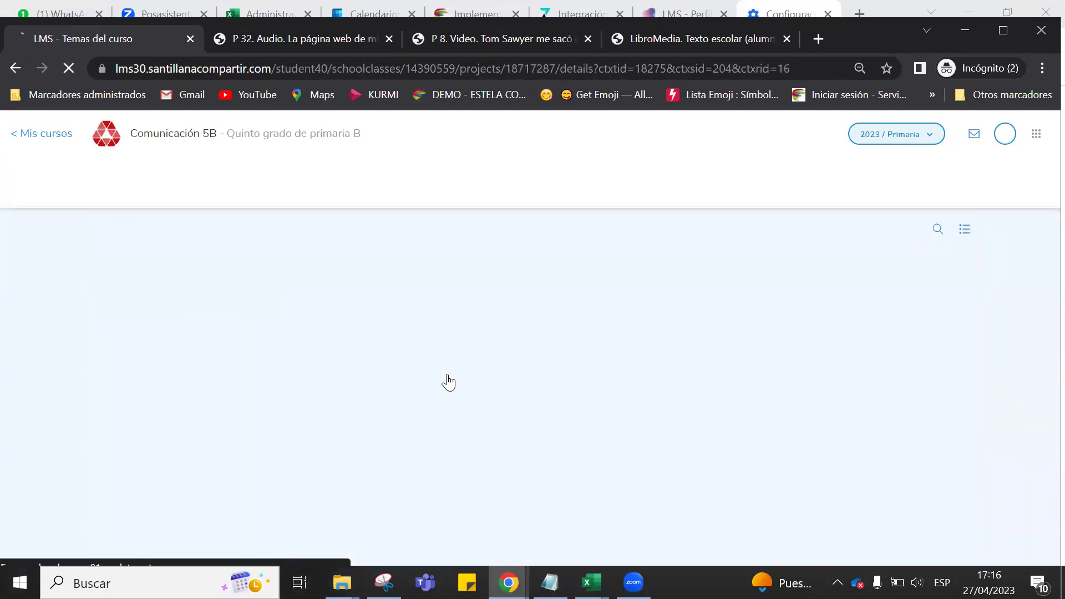
{"action": "scroll", "coordinate": [433, 375], "scroll_direction": "down", "scroll_amount": 5}
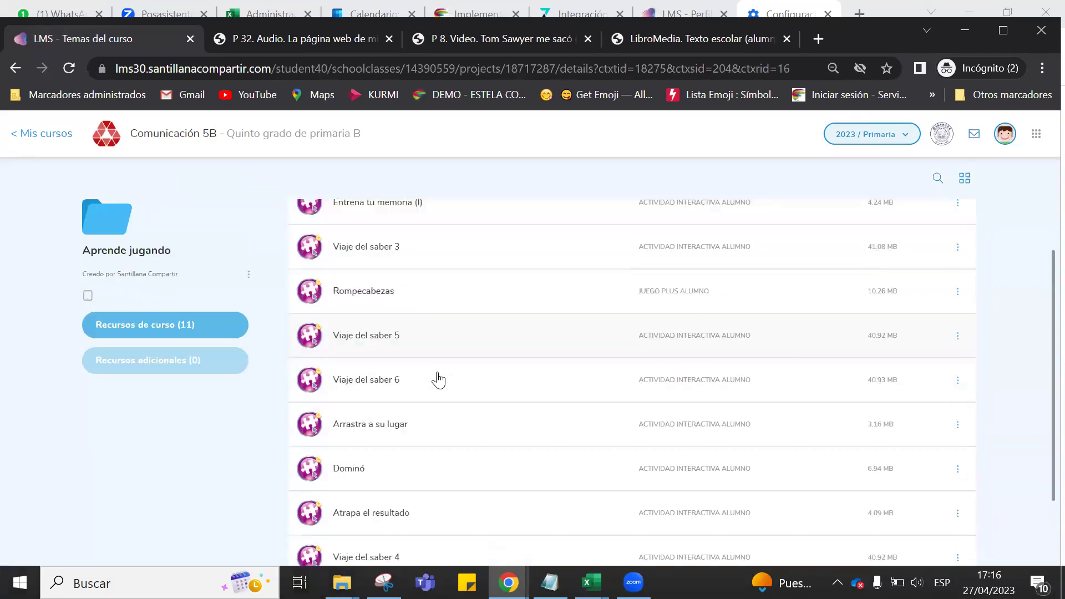
{"action": "scroll", "coordinate": [444, 494], "scroll_direction": "up", "scroll_amount": 2}
{"action": "scroll", "coordinate": [446, 488], "scroll_direction": "up", "scroll_amount": 3}
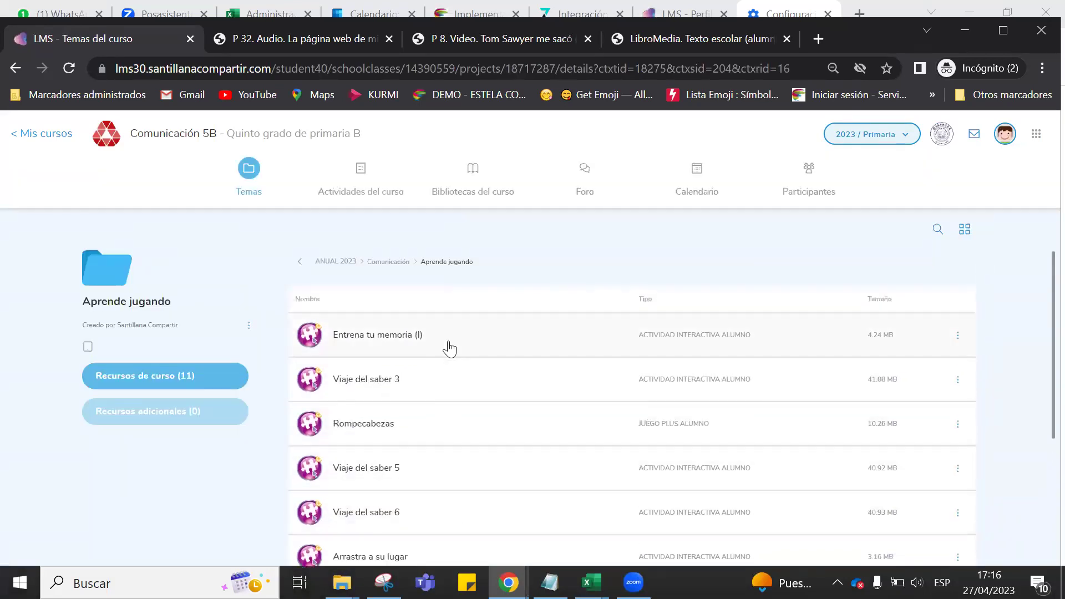
{"action": "left_click", "coordinate": [393, 265]}
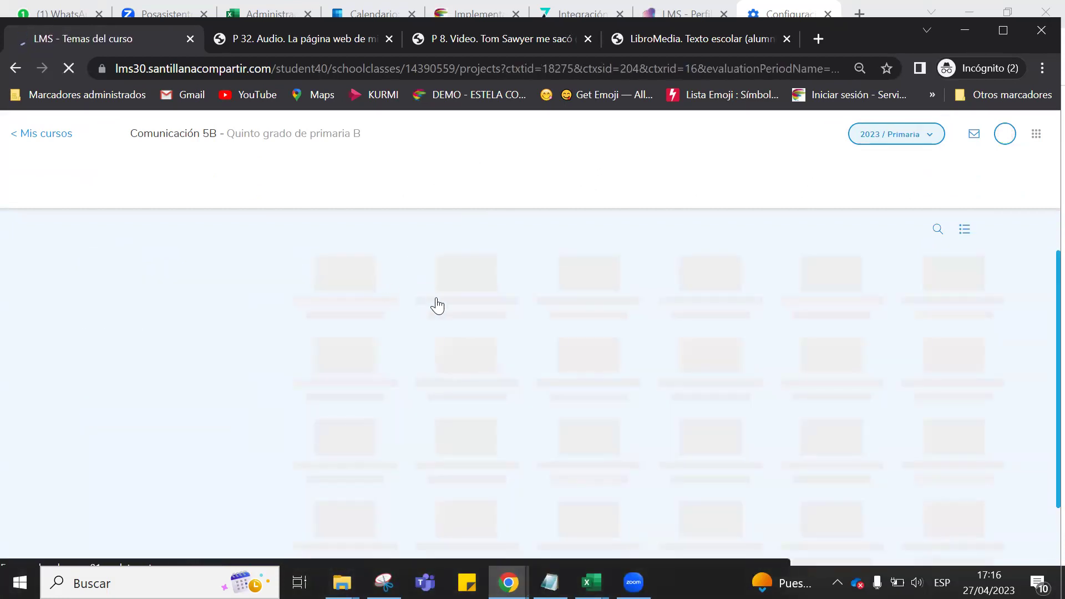
{"action": "scroll", "coordinate": [471, 364], "scroll_direction": "down", "scroll_amount": 4}
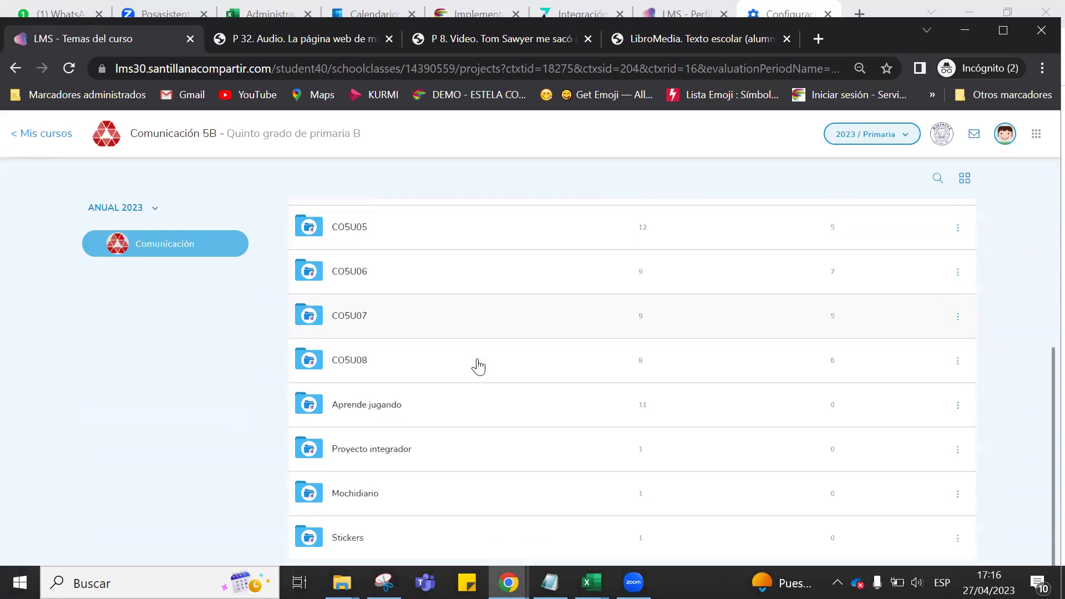
{"action": "left_click", "coordinate": [441, 461]}
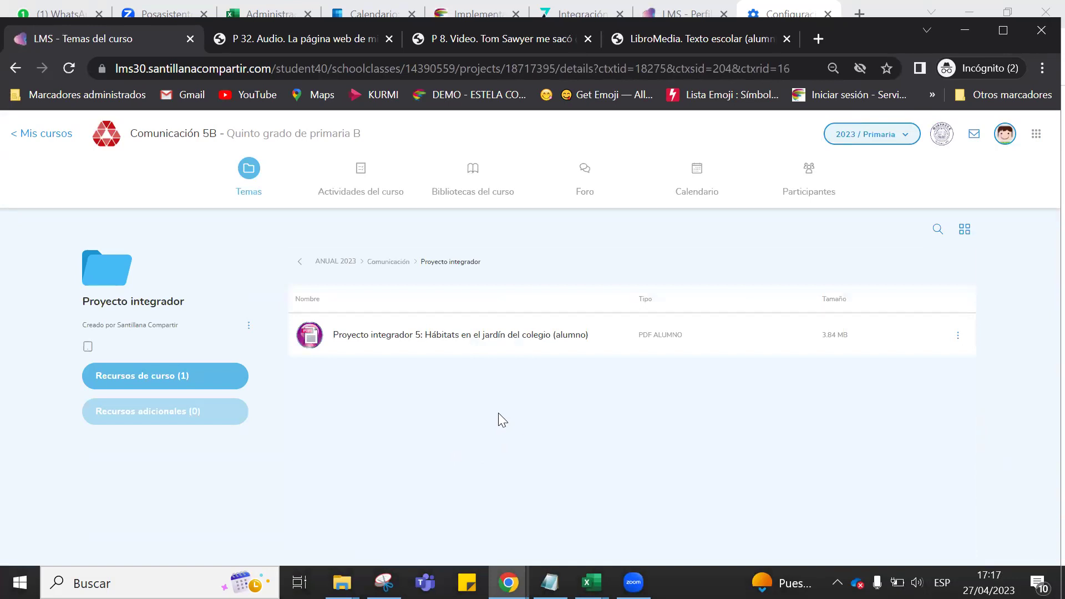
{"action": "left_click", "coordinate": [385, 262]}
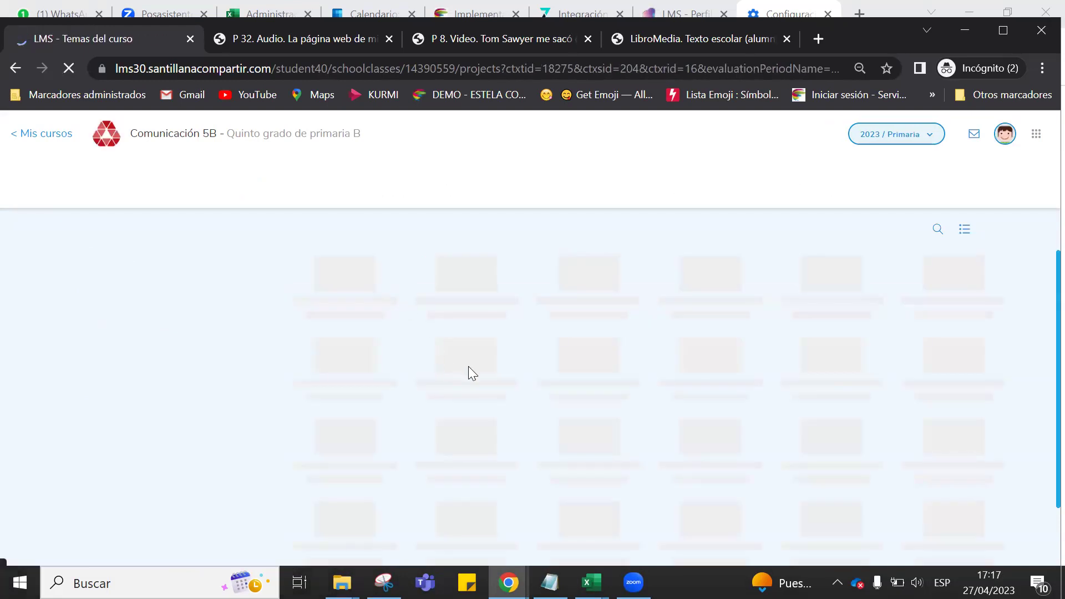
{"action": "scroll", "coordinate": [459, 381], "scroll_direction": "down", "scroll_amount": 5}
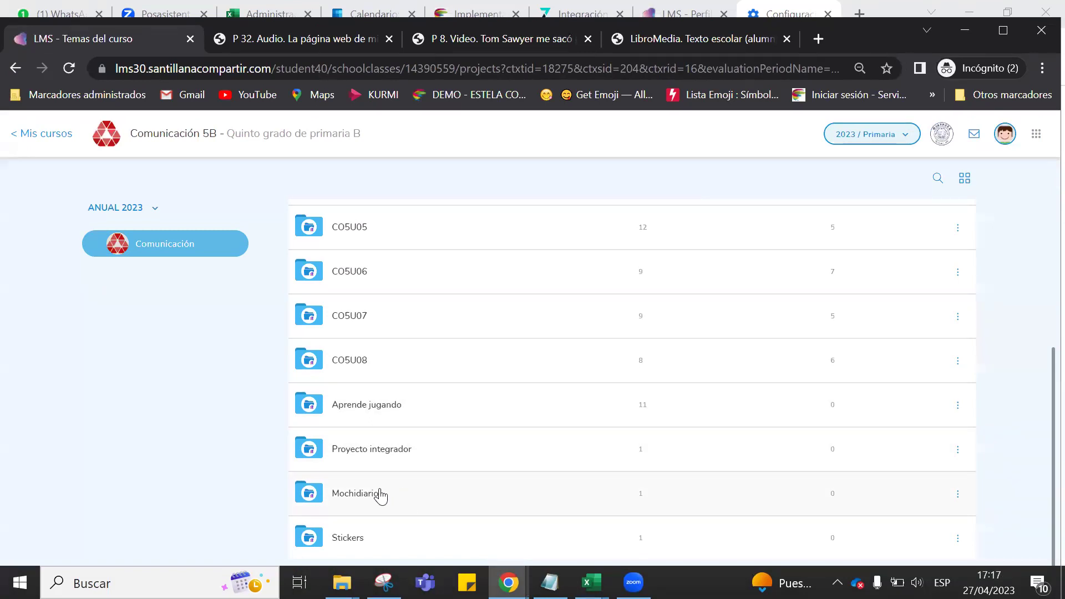
{"action": "left_click", "coordinate": [409, 501]}
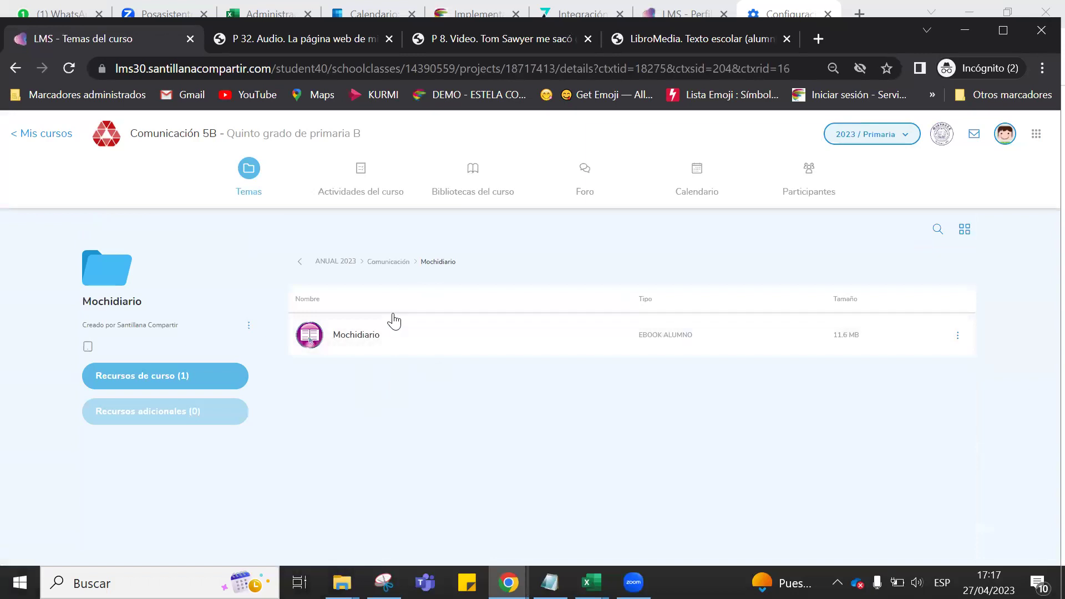
{"action": "left_click", "coordinate": [387, 265]}
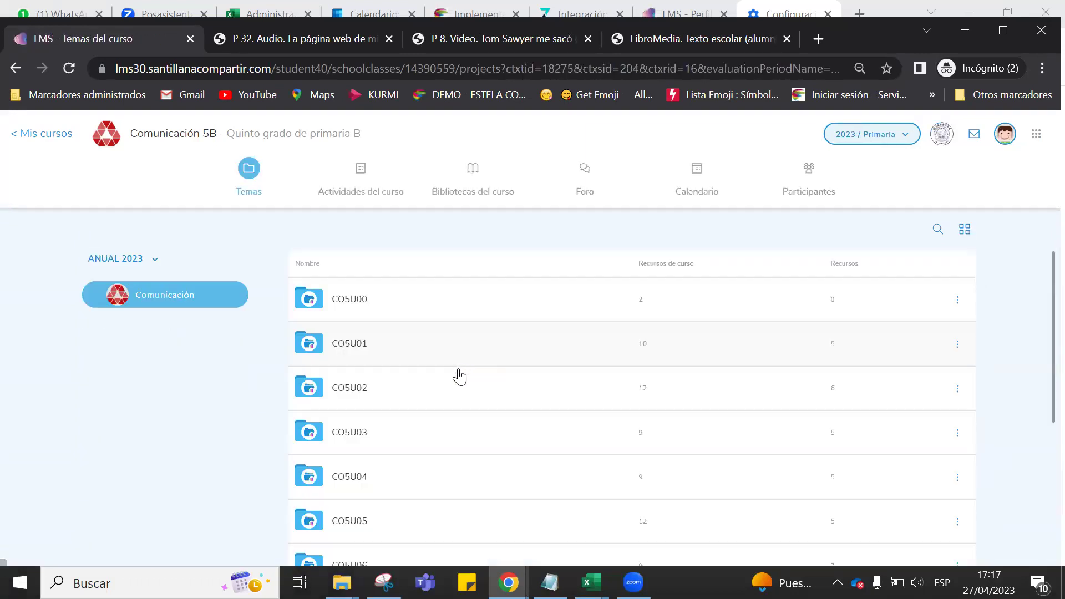
{"action": "scroll", "coordinate": [458, 373], "scroll_direction": "down", "scroll_amount": 5}
{"action": "scroll", "coordinate": [419, 505], "scroll_direction": "up", "scroll_amount": 5}
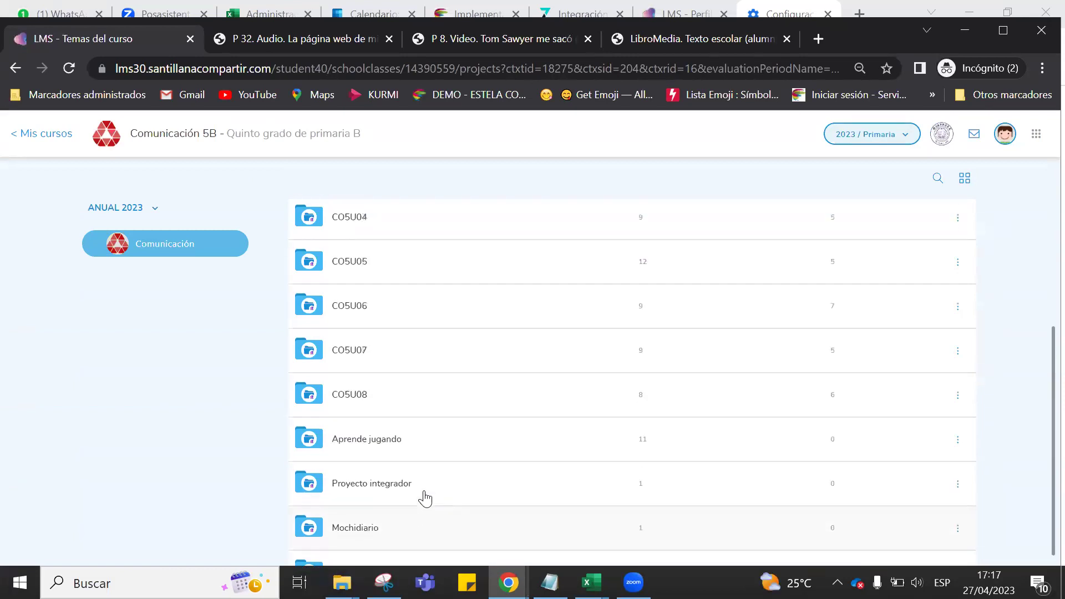
Return to Mis cursos and show the Apps externas list.
{"action": "left_click", "coordinate": [15, 139]}
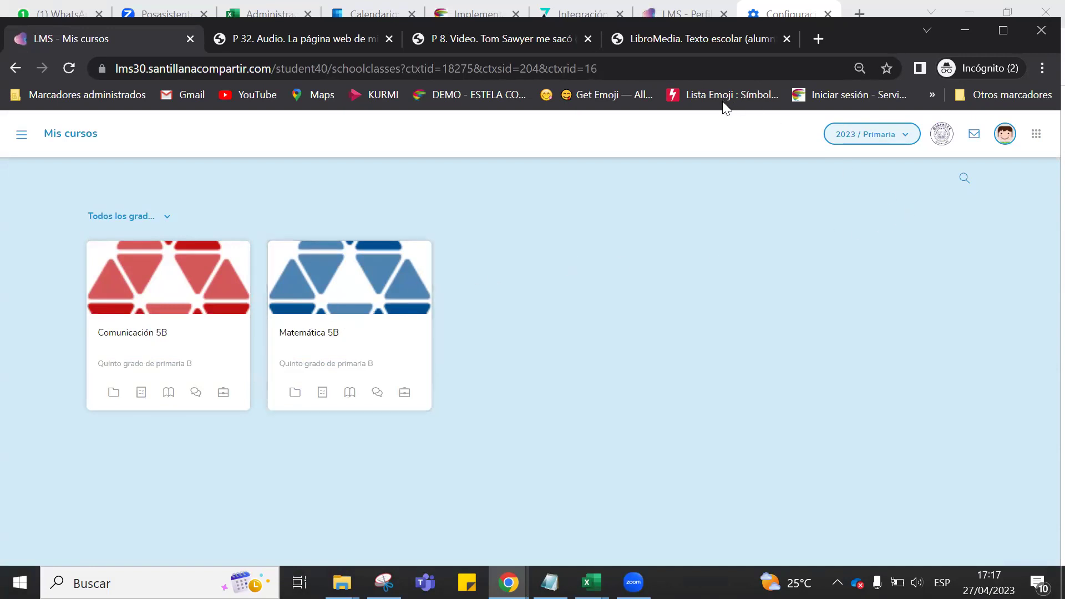
{"action": "left_click", "coordinate": [1034, 135]}
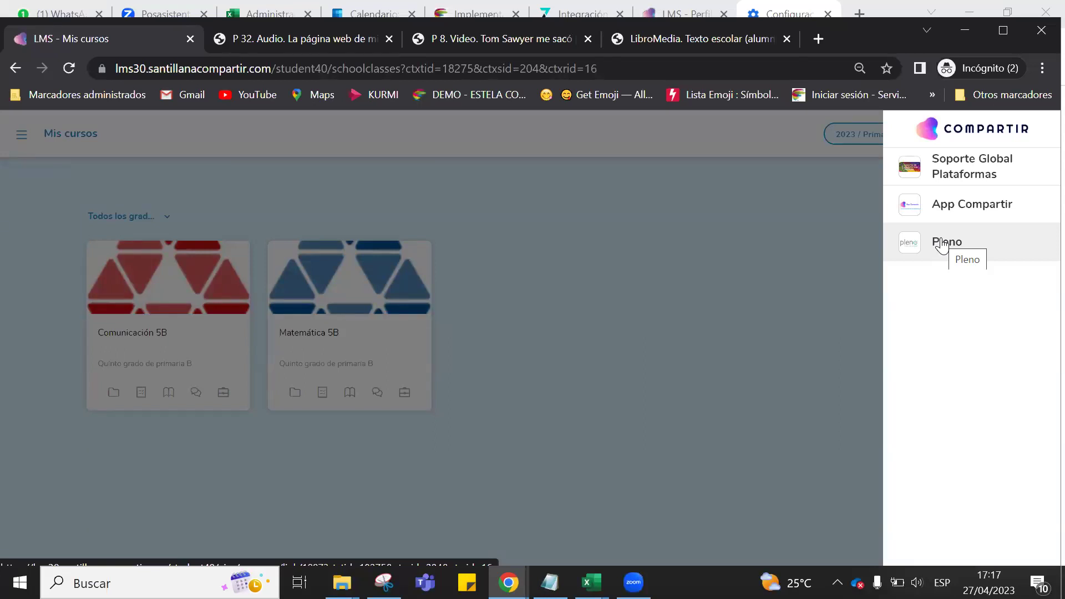
Detach the Mis cursos tab into its own window and launch Pleno from Apps externas.
{"action": "left_click", "coordinate": [942, 243]}
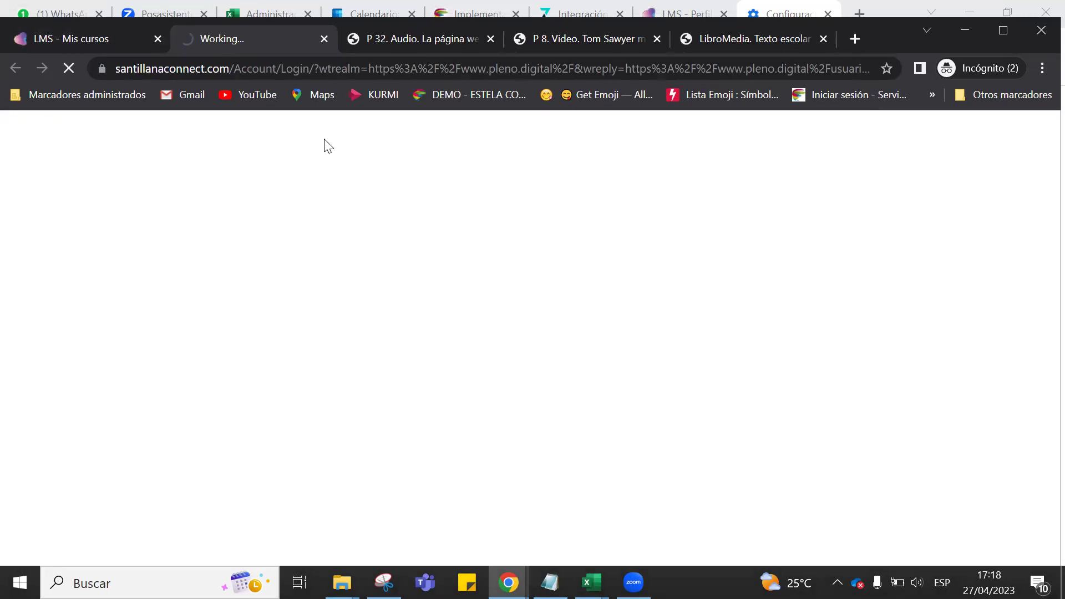
{"action": "left_click", "coordinate": [113, 44]}
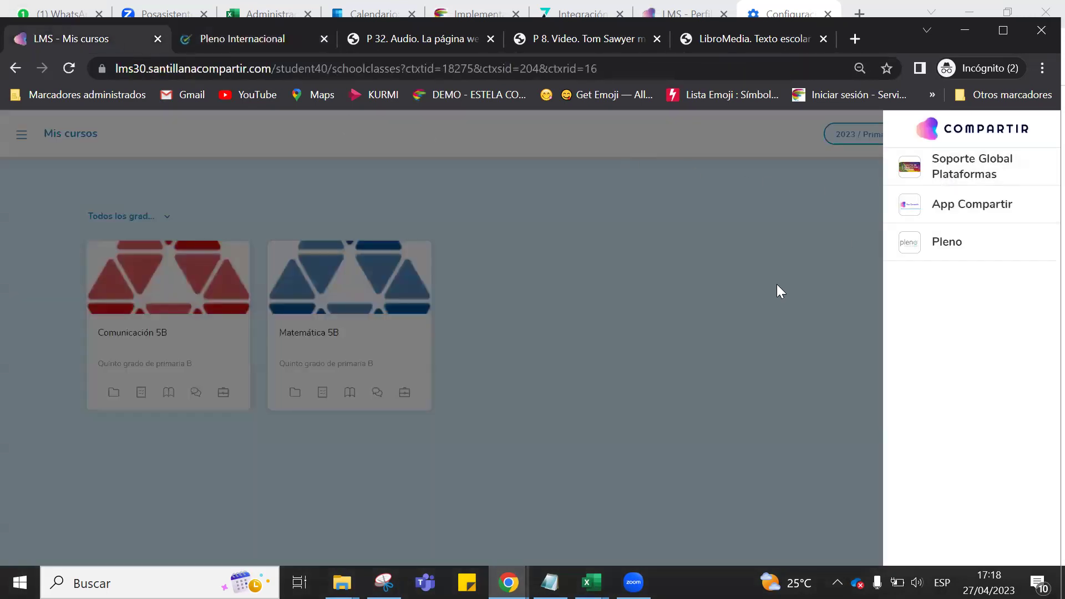
{"action": "left_click", "coordinate": [776, 284]}
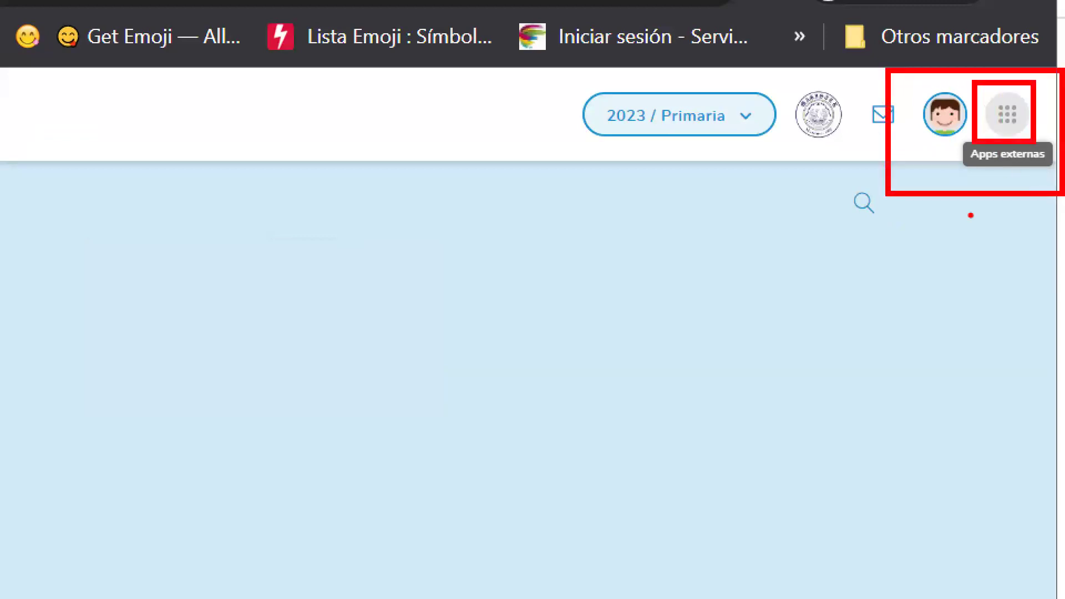
{"action": "mouse_move", "coordinate": [661, 348]}
{"action": "left_mouse_down"}
{"action": "mouse_move", "coordinate": [767, 214]}
{"action": "mouse_move", "coordinate": [798, 195]}
{"action": "mouse_move", "coordinate": [780, 266]}
{"action": "left_mouse_up"}
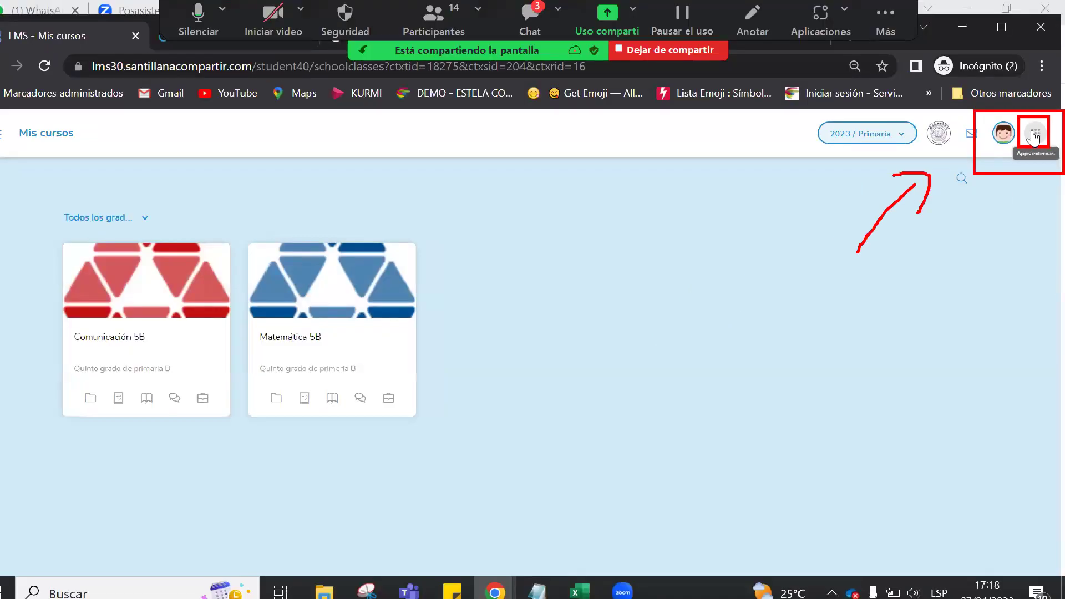
{"action": "left_click", "coordinate": [1019, 122]}
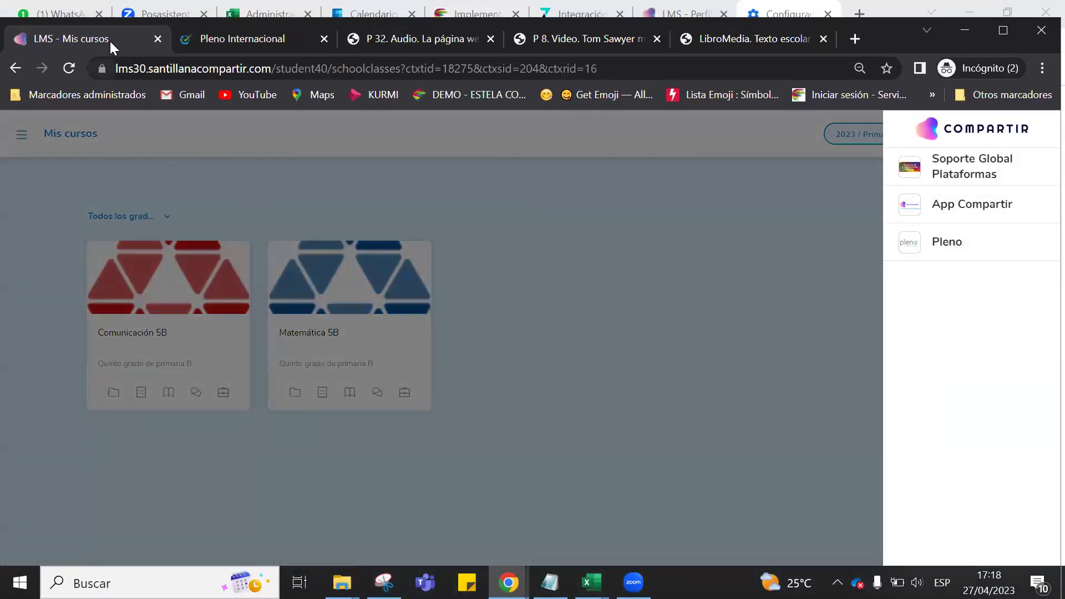
{"action": "left_click_drag", "start_coordinate": [103, 83], "coordinate": [280, 108]}
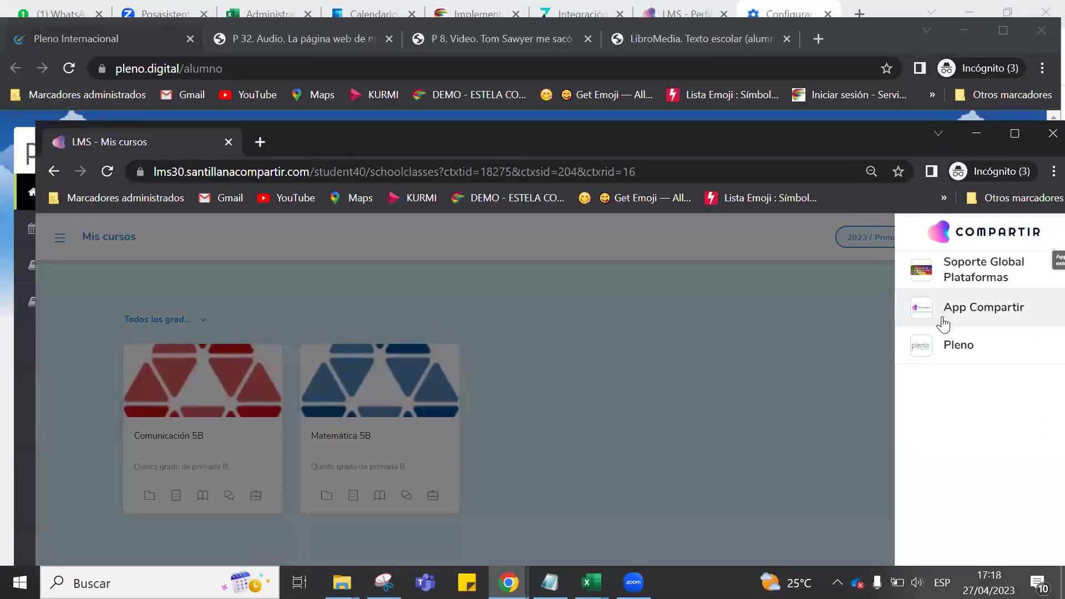
{"action": "left_click", "coordinate": [961, 345]}
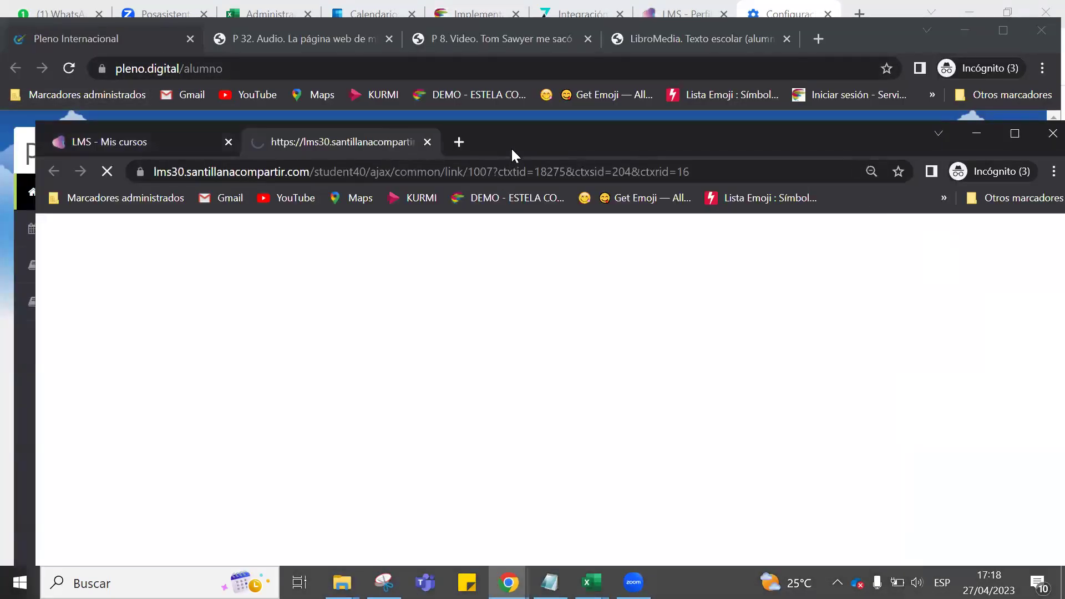
Reposition the detached window while Pleno's Quinto Grado B dashboard loads.
{"action": "left_click_drag", "start_coordinate": [511, 148], "coordinate": [481, 74]}
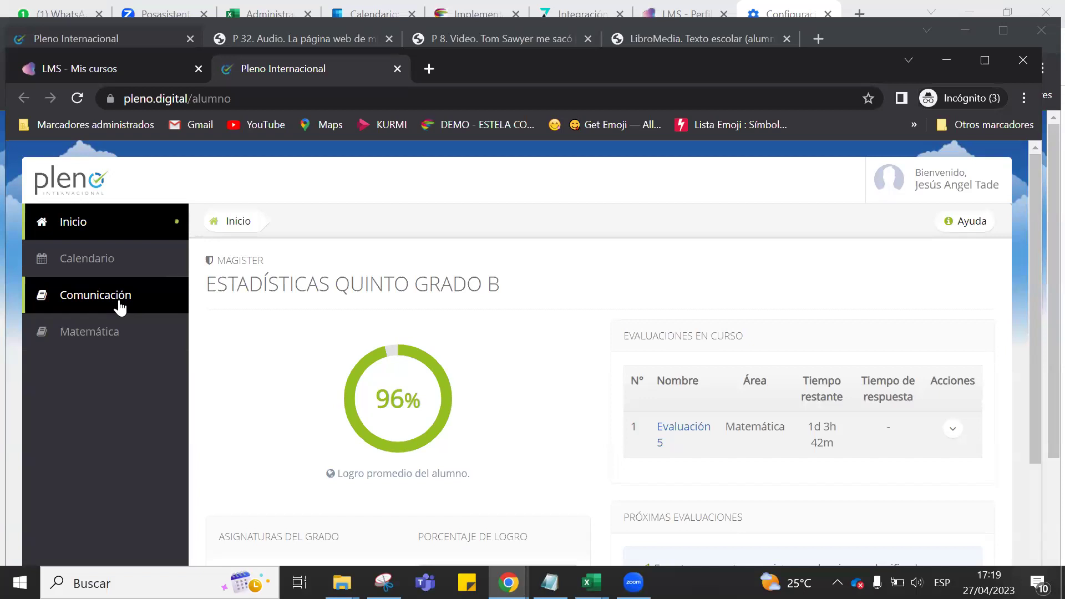
Show the Matemática evaluations and check the Acciones options for Evaluación 1 and Evaluación 5.
{"action": "left_click", "coordinate": [83, 333]}
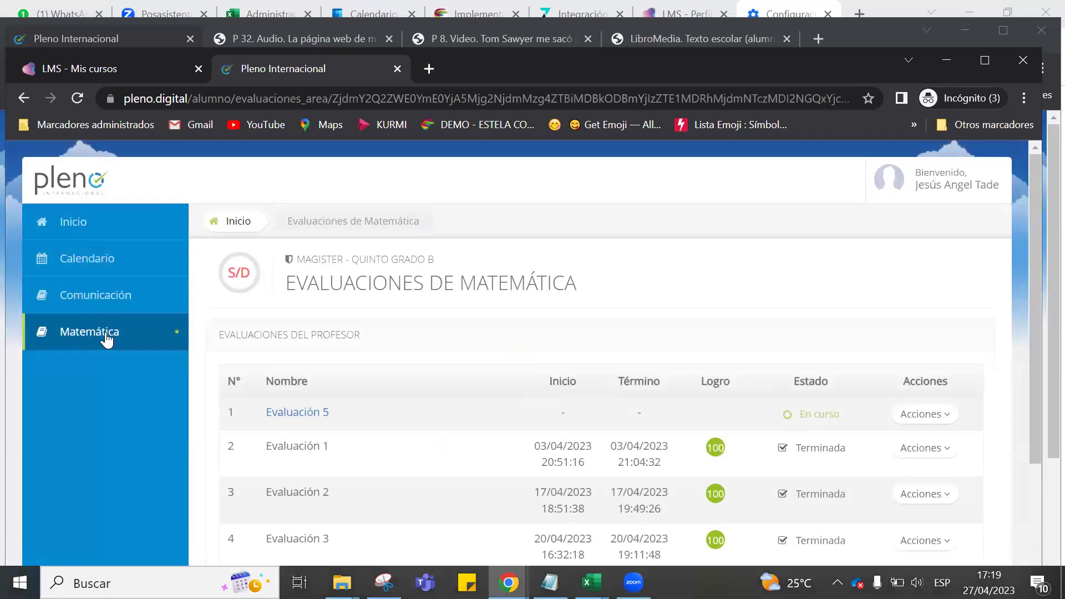
{"action": "scroll", "coordinate": [659, 305], "scroll_direction": "down", "scroll_amount": 2}
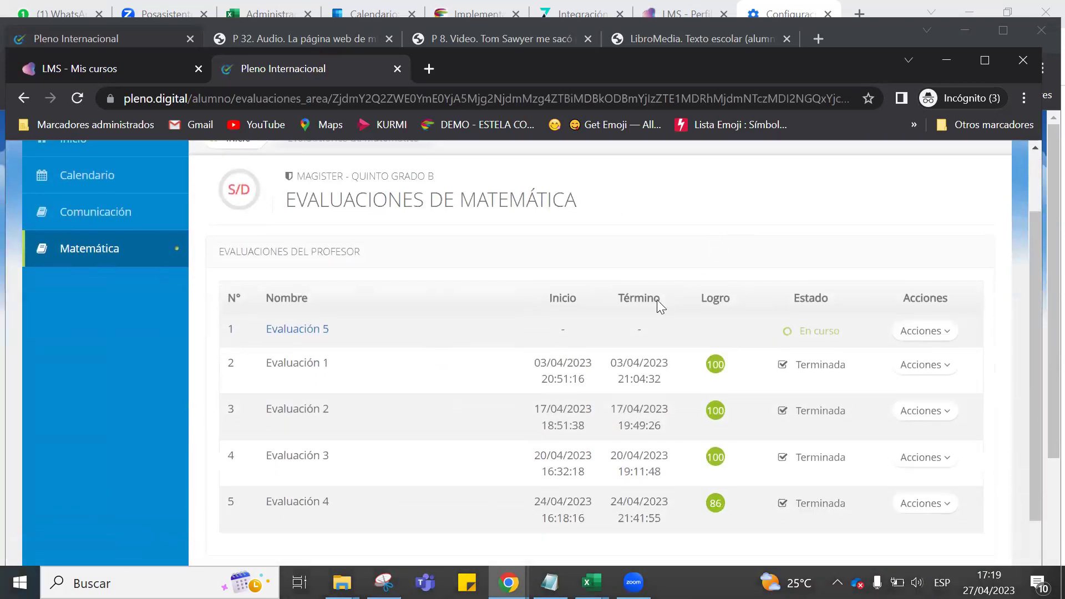
{"action": "scroll", "coordinate": [487, 332], "scroll_direction": "down", "scroll_amount": 2}
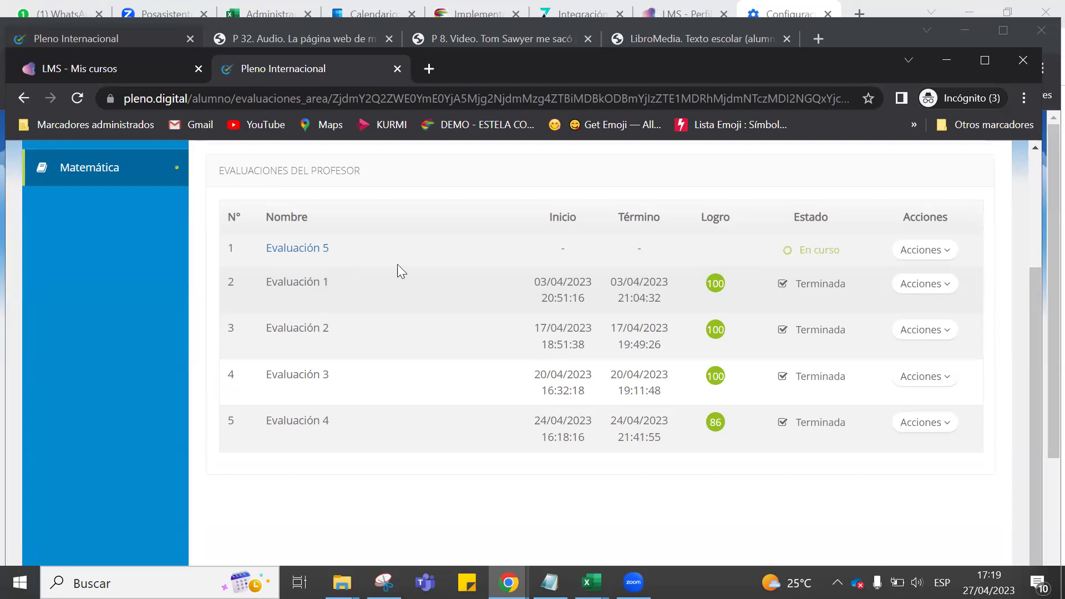
{"action": "left_click", "coordinate": [942, 291]}
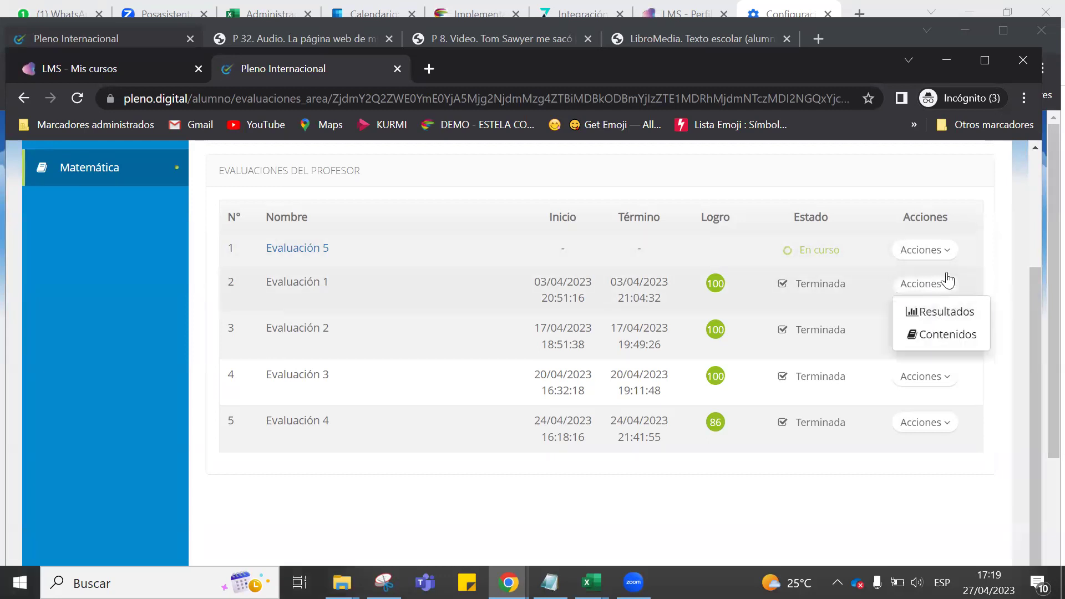
{"action": "left_click", "coordinate": [947, 250]}
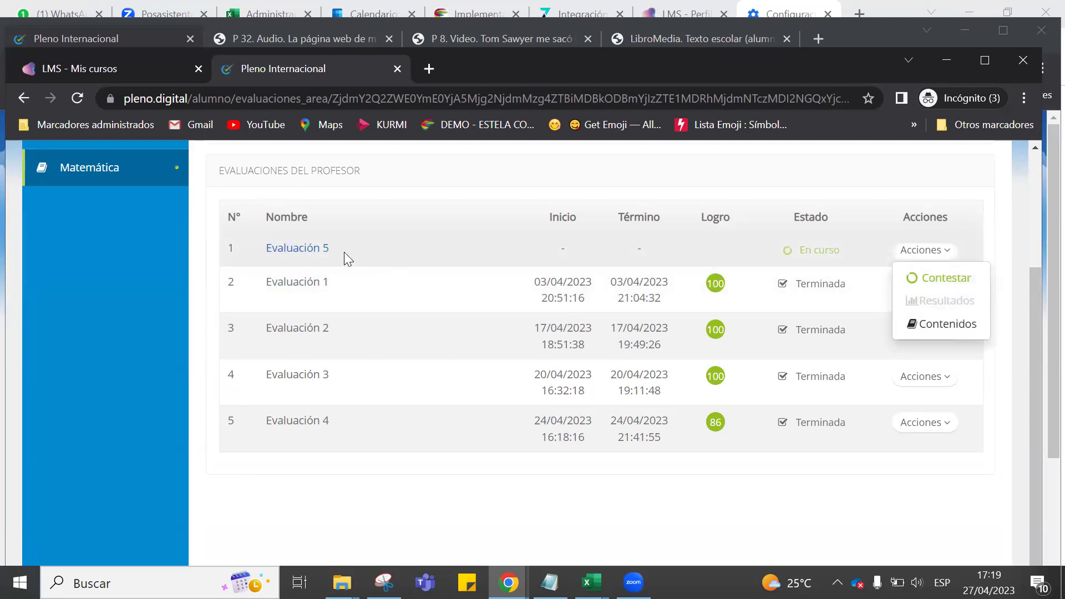
Choose Contestar for Evaluación 5 and read question 1 about grouping 30 students.
{"action": "left_click", "coordinate": [941, 281]}
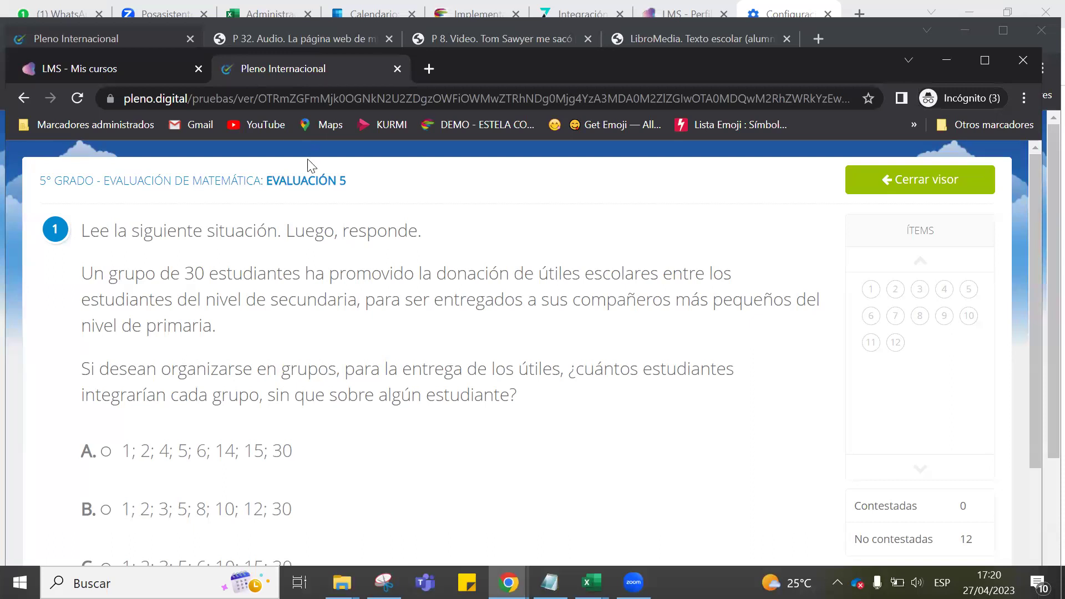
{"action": "left_click_drag", "start_coordinate": [84, 230], "coordinate": [419, 231]}
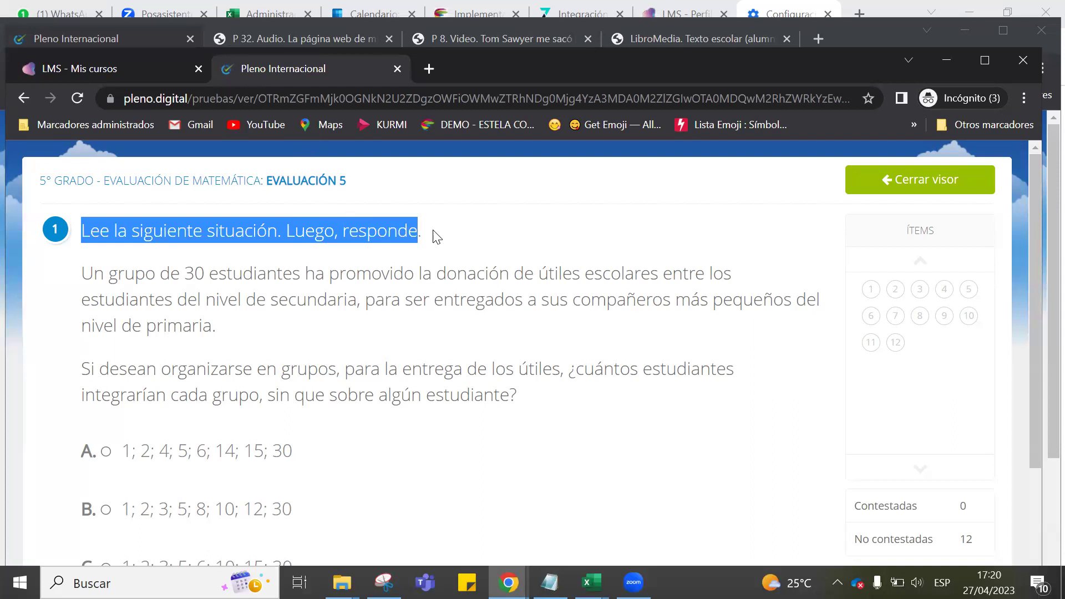
{"action": "left_click_drag", "start_coordinate": [83, 273], "coordinate": [502, 384]}
{"action": "scroll", "coordinate": [501, 384], "scroll_direction": "down", "scroll_amount": 3}
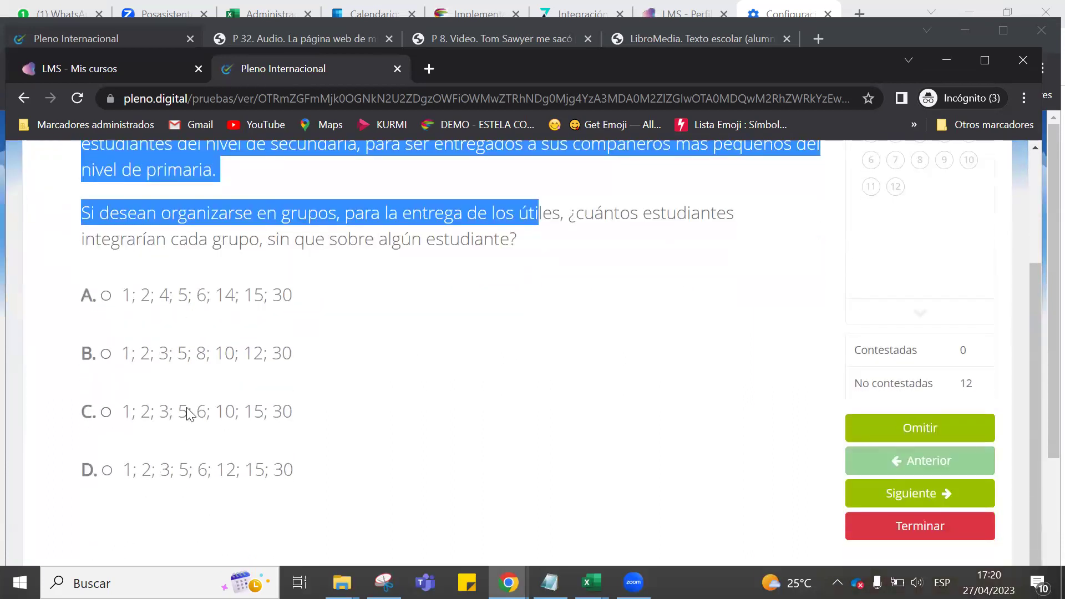
{"action": "scroll", "coordinate": [822, 403], "scroll_direction": "up", "scroll_amount": 2}
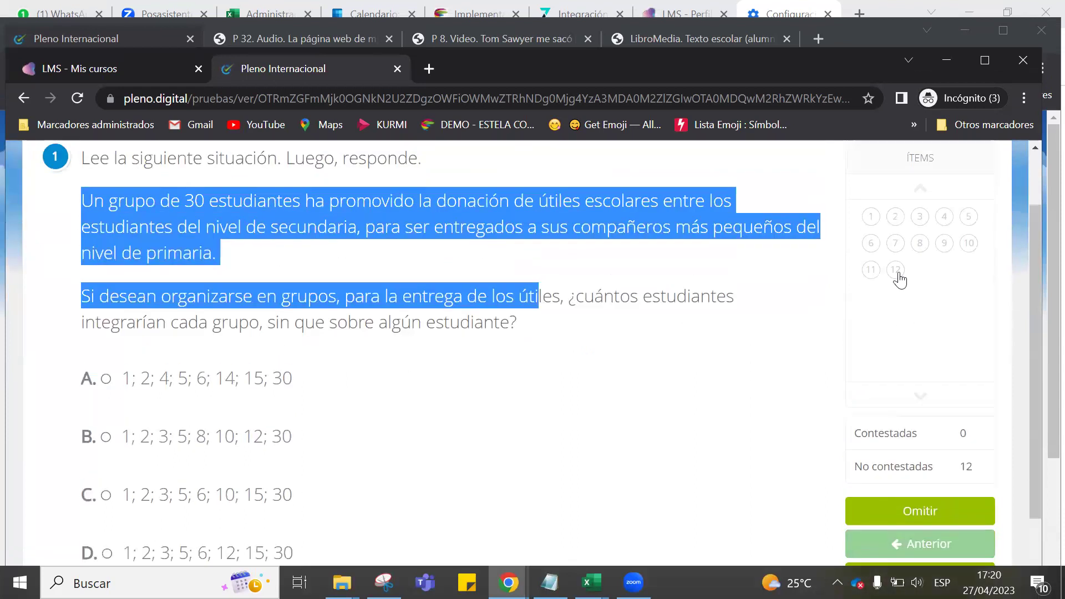
{"action": "left_click", "coordinate": [764, 333]}
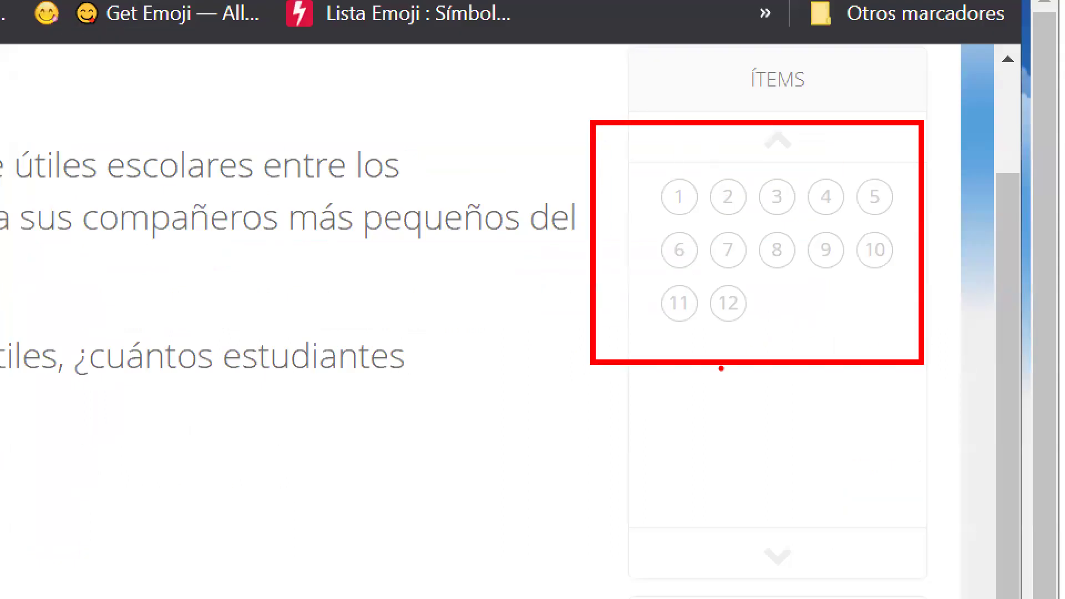
{"action": "left_click_drag", "start_coordinate": [764, 298], "coordinate": [732, 350]}
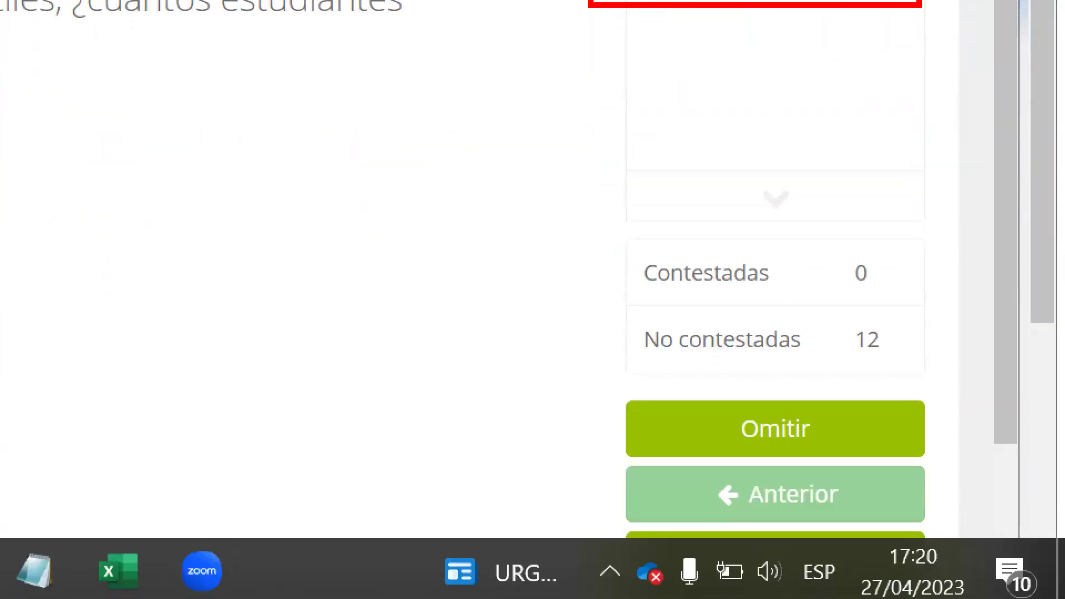
{"action": "mouse_move", "coordinate": [756, 529]}
{"action": "left_mouse_down"}
{"action": "mouse_move", "coordinate": [703, 573]}
{"action": "mouse_move", "coordinate": [828, 522]}
{"action": "left_mouse_up"}
{"action": "left_click_drag", "start_coordinate": [828, 361], "coordinate": [740, 361]}
{"action": "mouse_move", "coordinate": [526, 308]}
{"action": "left_mouse_down"}
{"action": "mouse_move", "coordinate": [577, 419]}
{"action": "mouse_move", "coordinate": [677, 437]}
{"action": "mouse_move", "coordinate": [571, 494]}
{"action": "left_mouse_up"}
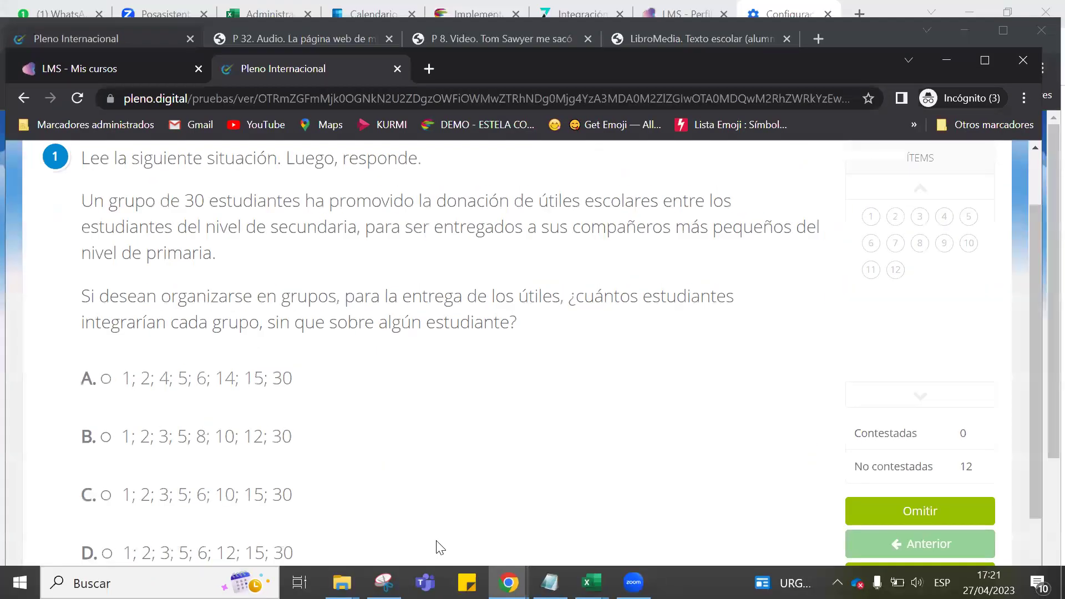
{"action": "scroll", "coordinate": [837, 331], "scroll_direction": "down", "scroll_amount": 1}
{"action": "scroll", "coordinate": [838, 331], "scroll_direction": "down", "scroll_amount": 1}
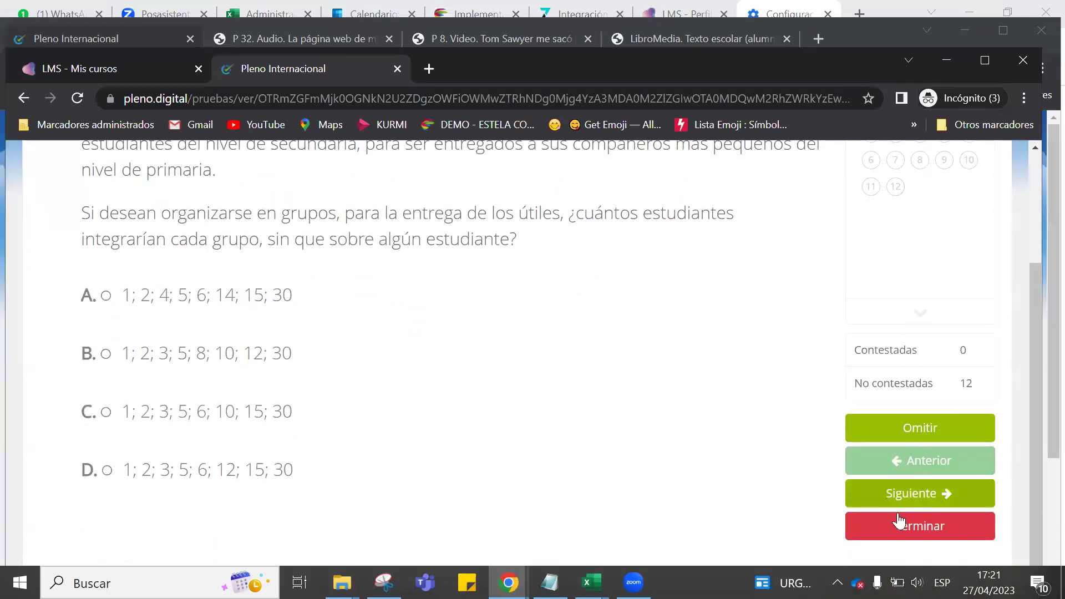
{"action": "scroll", "coordinate": [798, 383], "scroll_direction": "up", "scroll_amount": 3}
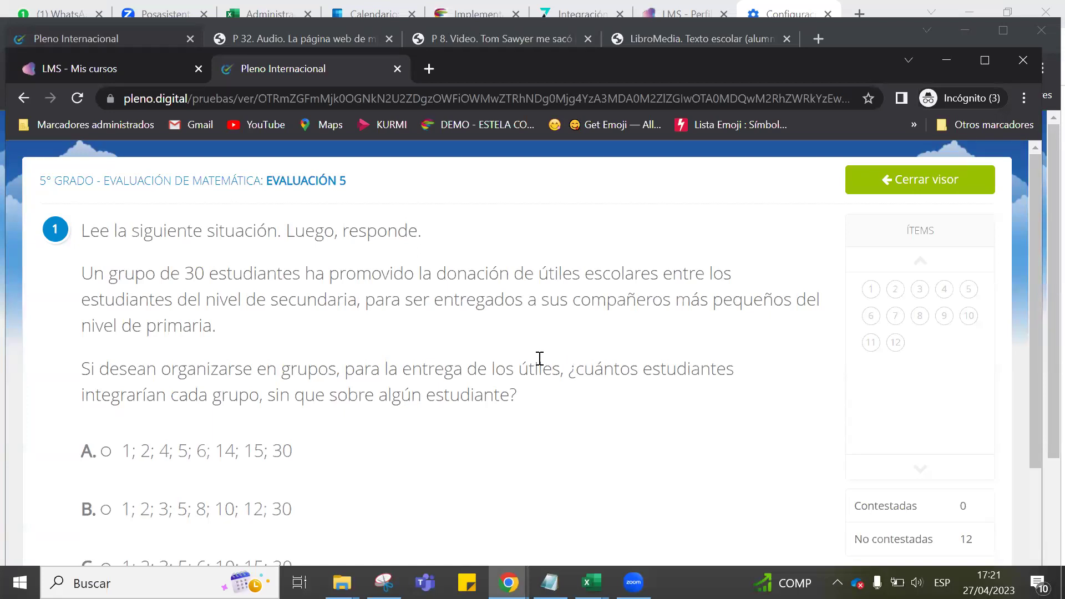
{"action": "scroll", "coordinate": [634, 318], "scroll_direction": "down", "scroll_amount": 3}
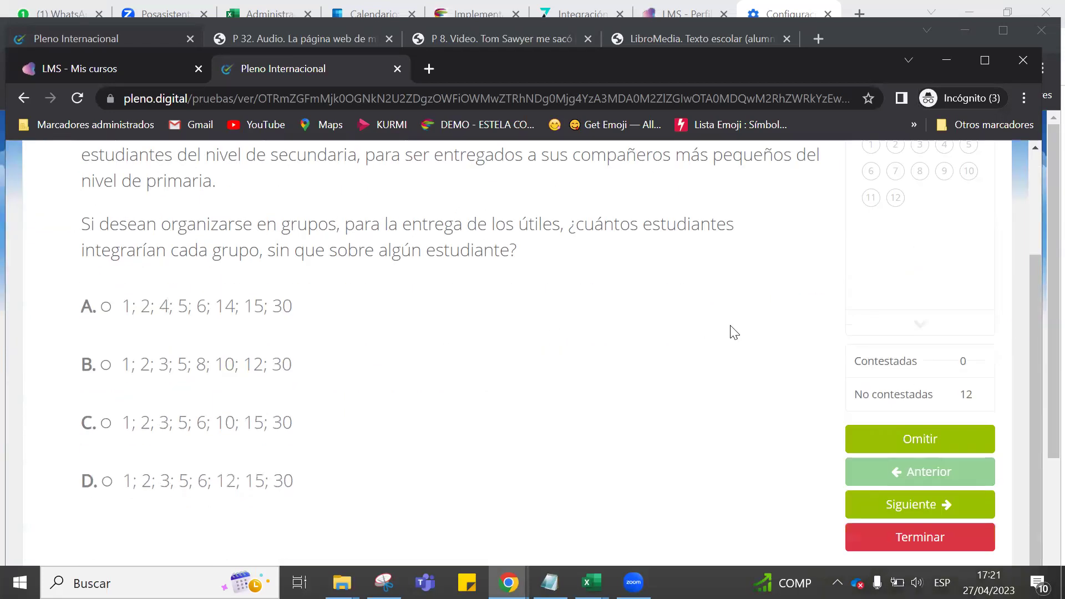
Cancel finishing Evaluación 5 and close its viewer, returning to the Matemática evaluations list.
{"action": "left_click", "coordinate": [929, 530]}
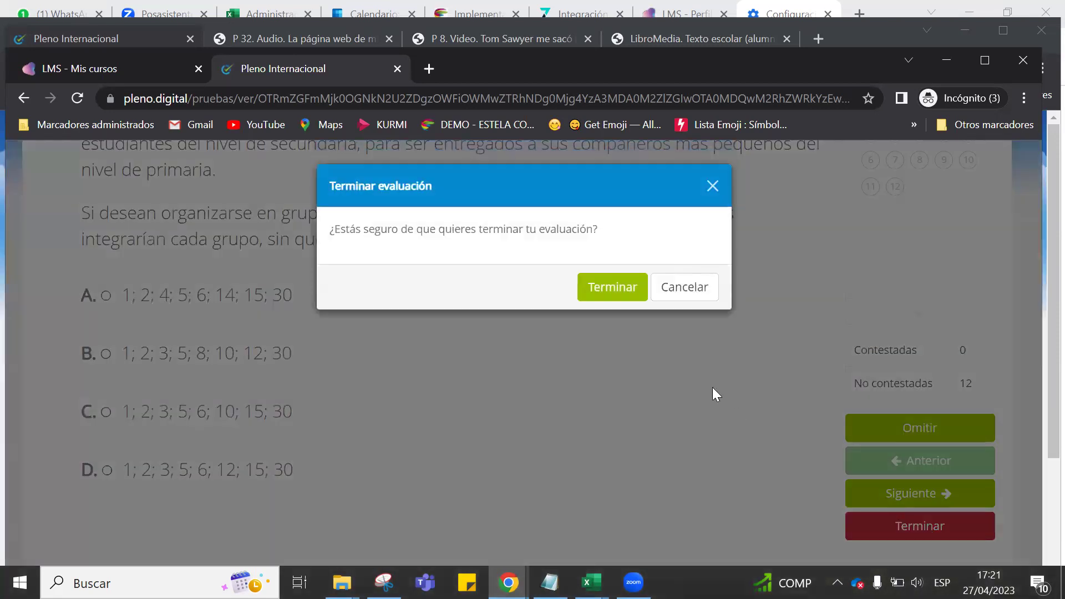
{"action": "left_click", "coordinate": [707, 185]}
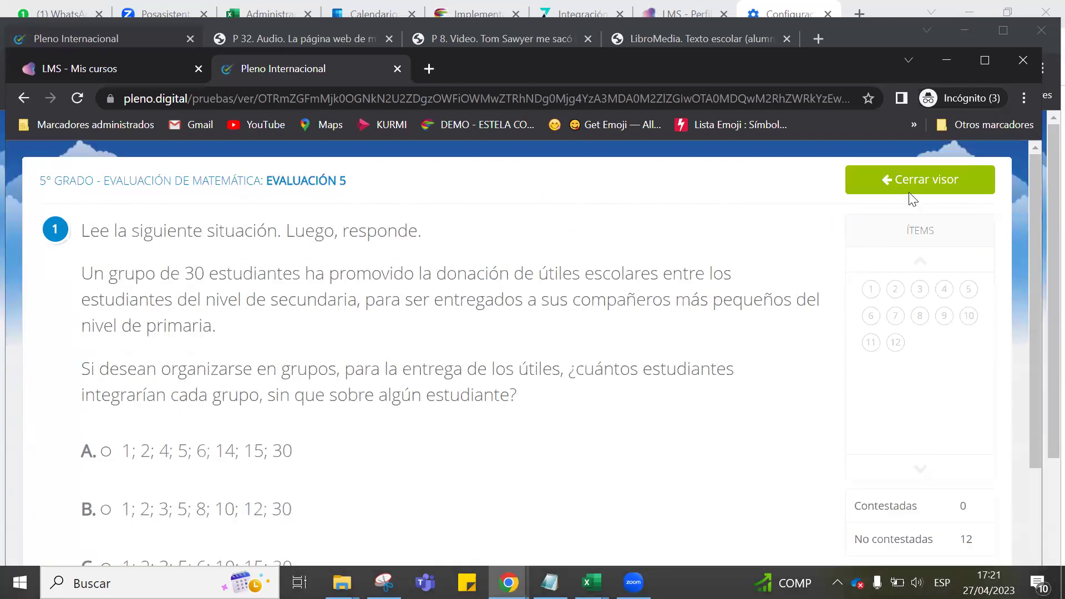
{"action": "left_click", "coordinate": [913, 186]}
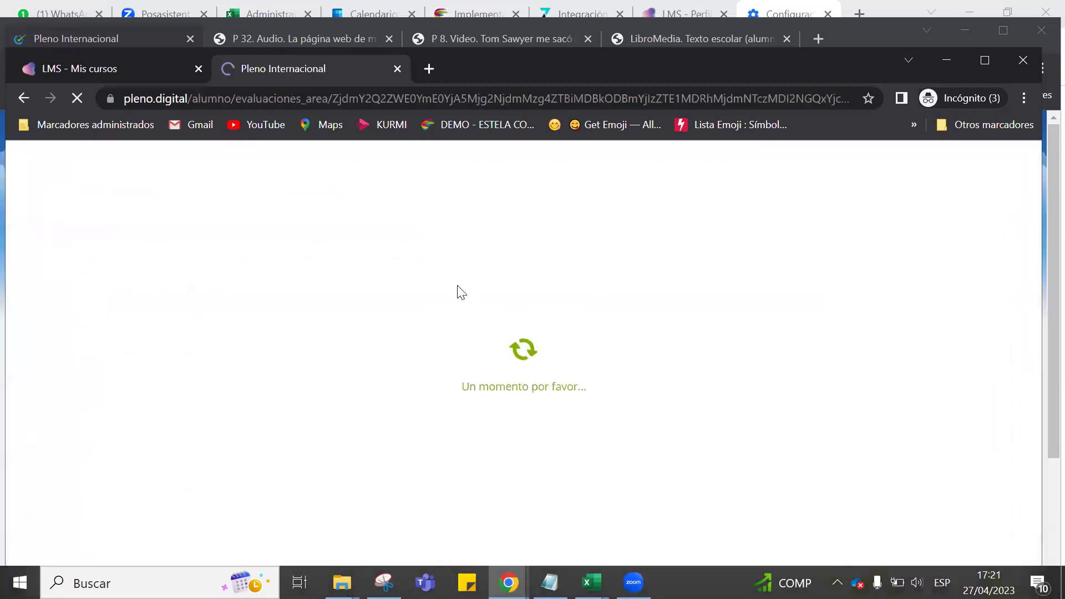
{"action": "scroll", "coordinate": [482, 325], "scroll_direction": "down", "scroll_amount": 2}
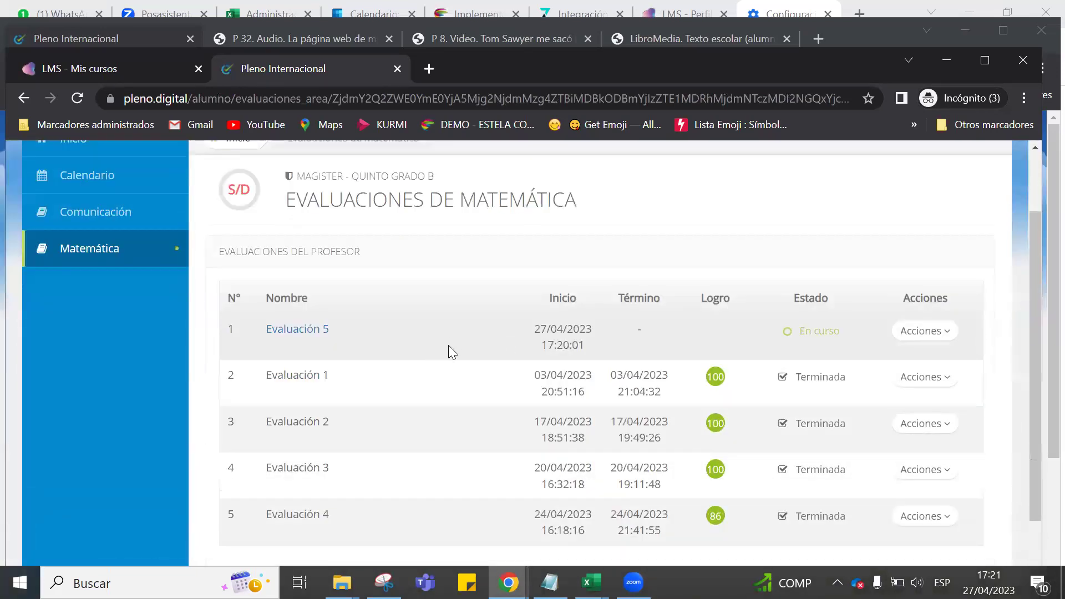
{"action": "scroll", "coordinate": [410, 361], "scroll_direction": "up", "scroll_amount": 2}
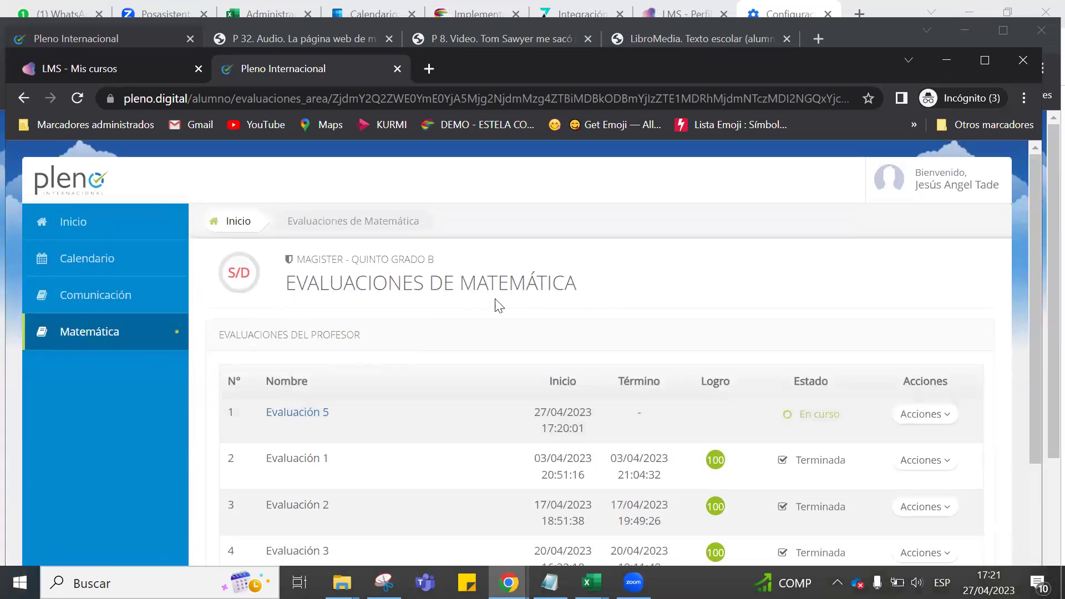
{"action": "scroll", "coordinate": [500, 306], "scroll_direction": "down", "scroll_amount": 2}
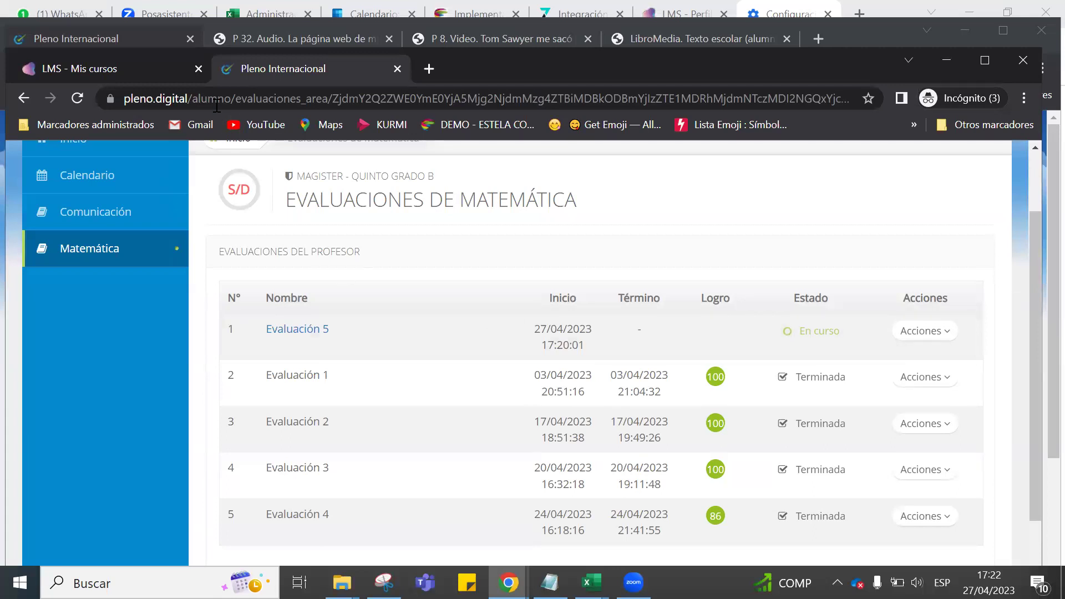
{"action": "mouse_move", "coordinate": [158, 75]}
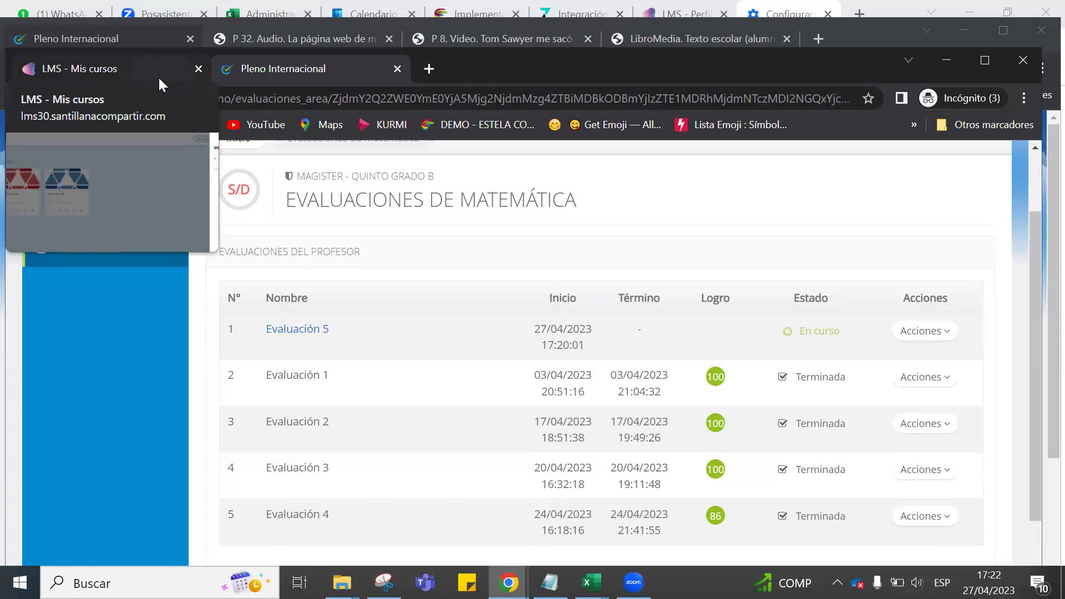
{"action": "left_click", "coordinate": [159, 83]}
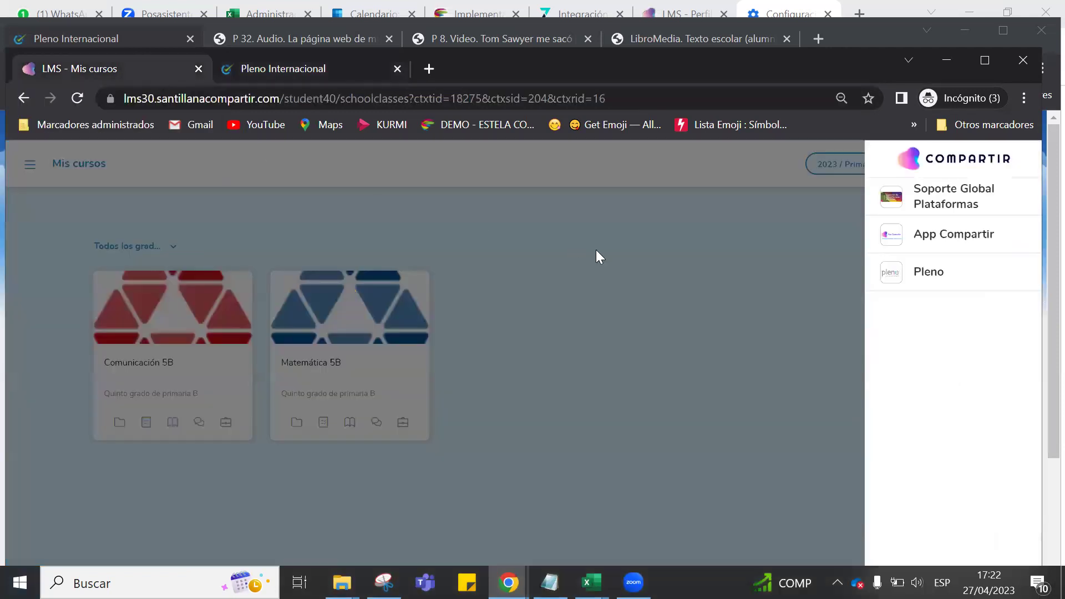
{"action": "left_click", "coordinate": [710, 259]}
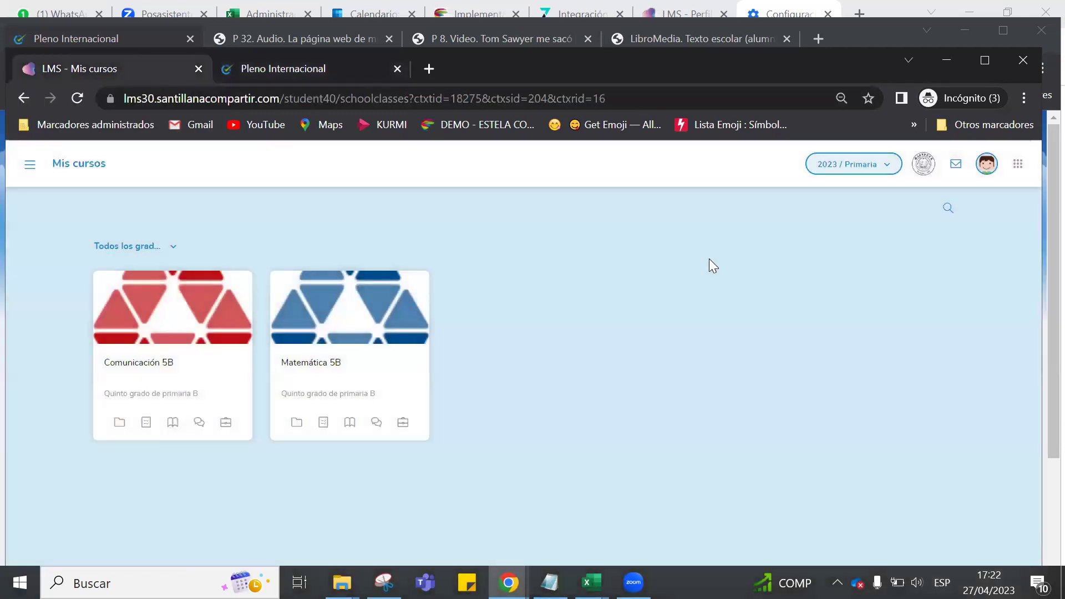
{"action": "left_click", "coordinate": [27, 164]}
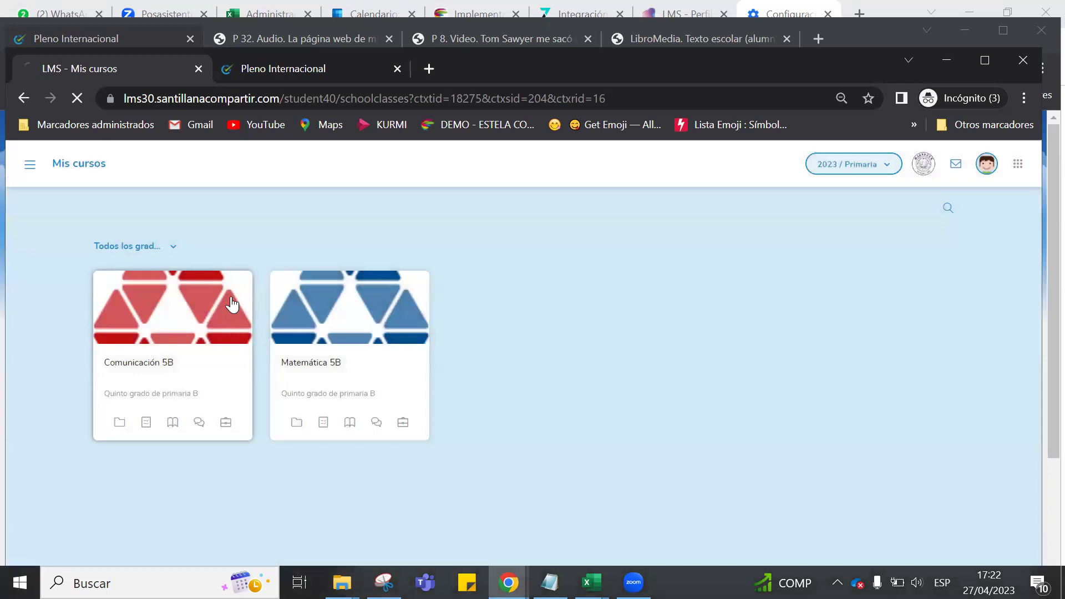
Open the Comunicación 5B course and view its Actividades del curso tab.
{"action": "left_click", "coordinate": [232, 305]}
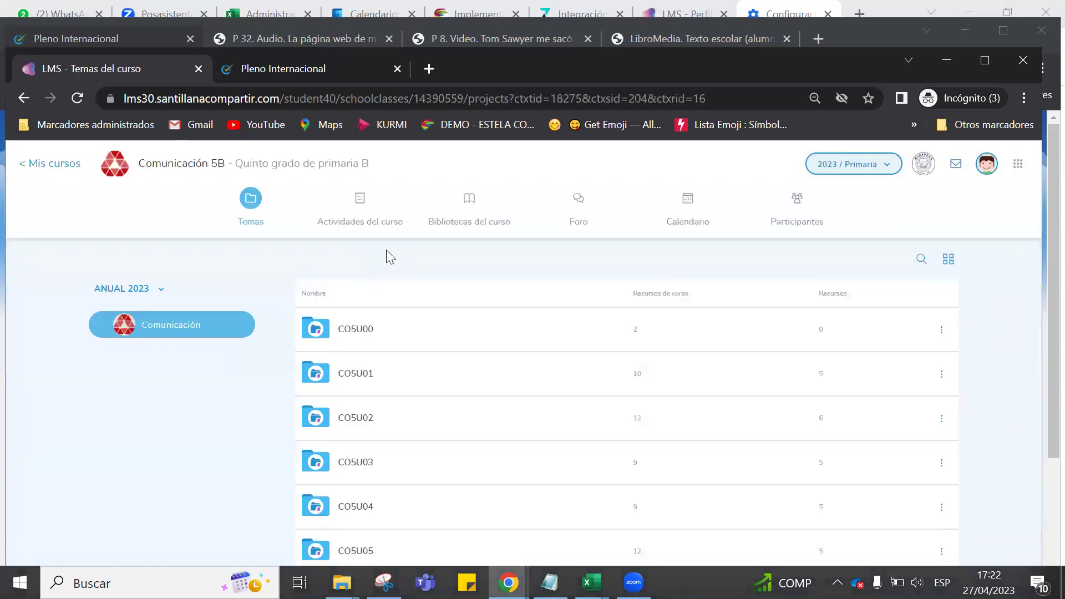
{"action": "left_click", "coordinate": [372, 211]}
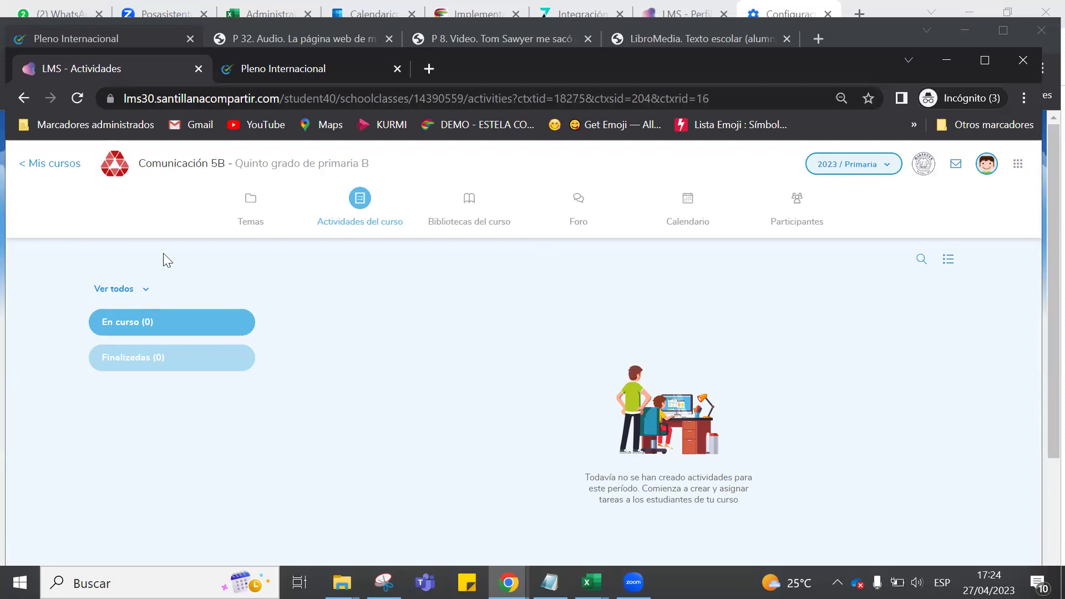
Go back to the Comunicación 5B topics list and show the linked Compartir apps, including Pleno.
{"action": "left_click", "coordinate": [250, 209]}
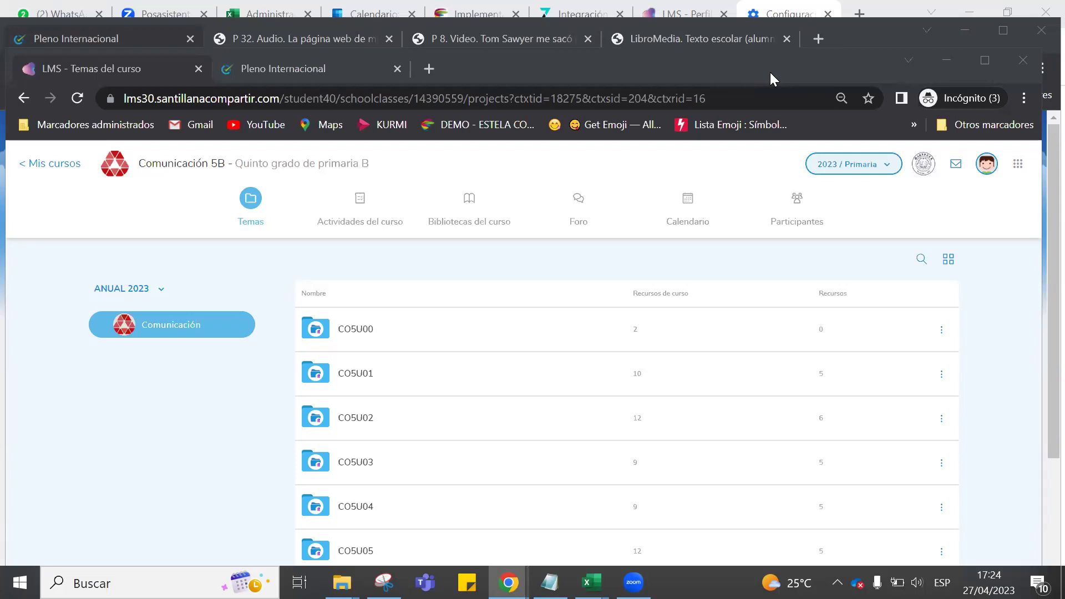
{"action": "left_click", "coordinate": [1018, 163]}
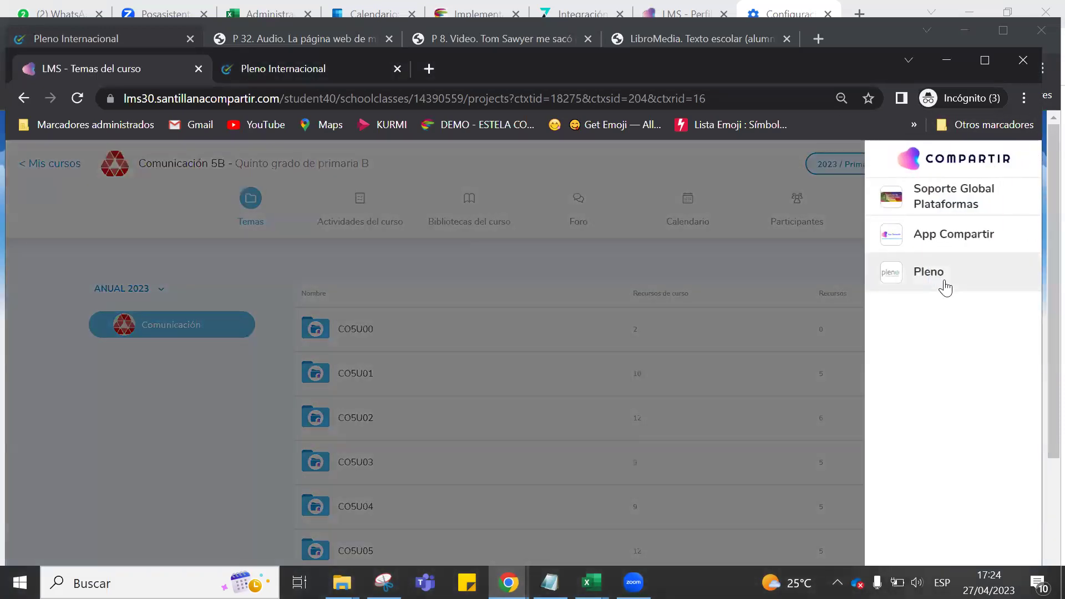
Open the Pleno Matemática evaluations list and scroll through it.
{"action": "left_click", "coordinate": [330, 73]}
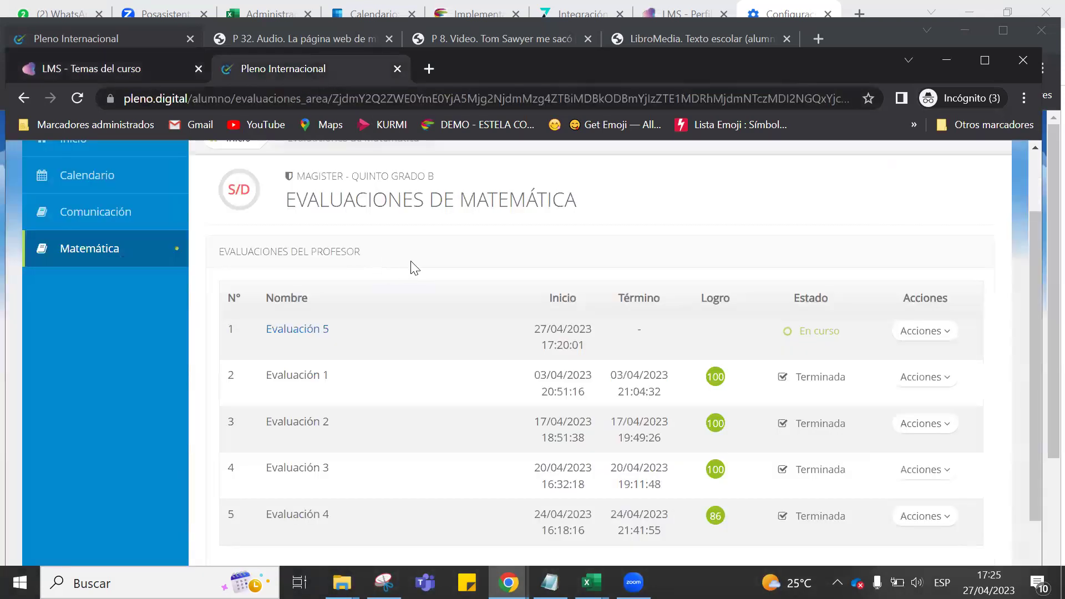
{"action": "scroll", "coordinate": [415, 268], "scroll_direction": "down", "scroll_amount": 1}
{"action": "scroll", "coordinate": [408, 263], "scroll_direction": "up", "scroll_amount": 3}
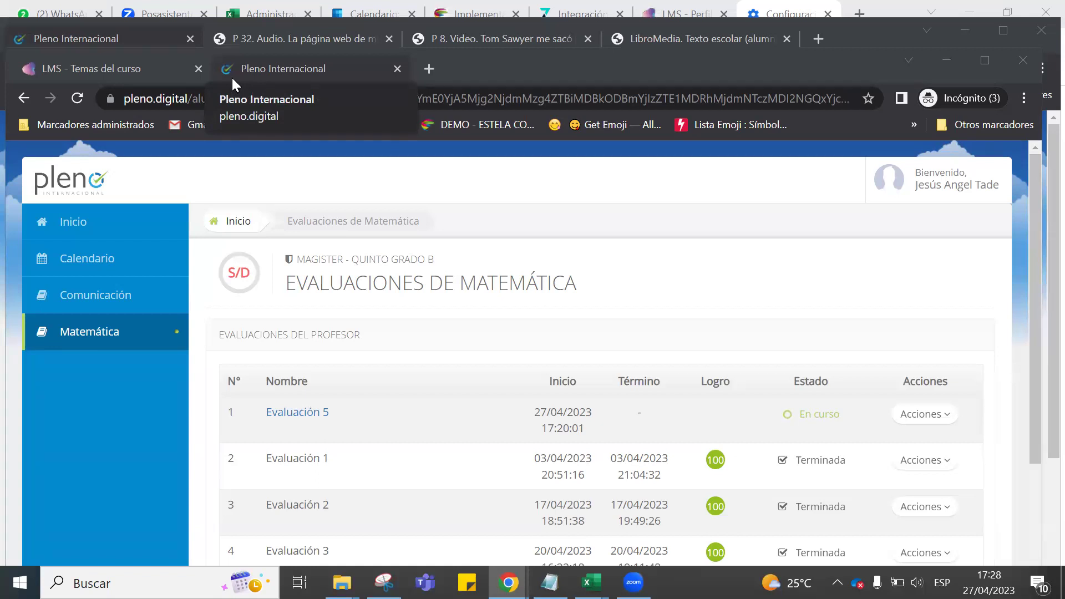
Switch back to the 'LMS - Temas del curso' tab and dismiss the Compartir apps overlay.
{"action": "left_click", "coordinate": [236, 68]}
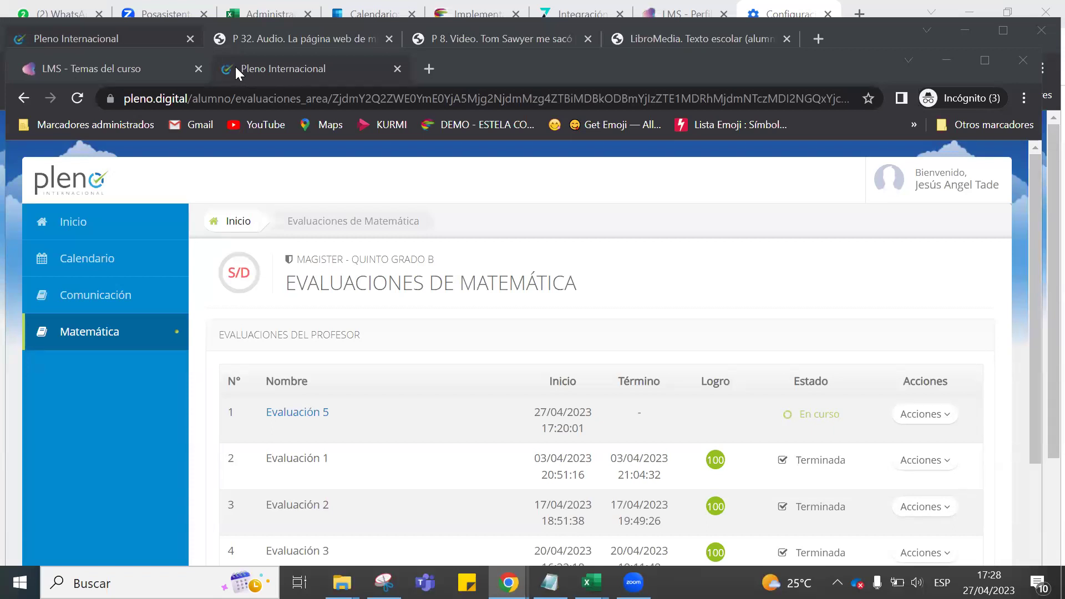
{"action": "left_click", "coordinate": [151, 70]}
{"action": "left_click", "coordinate": [468, 257]}
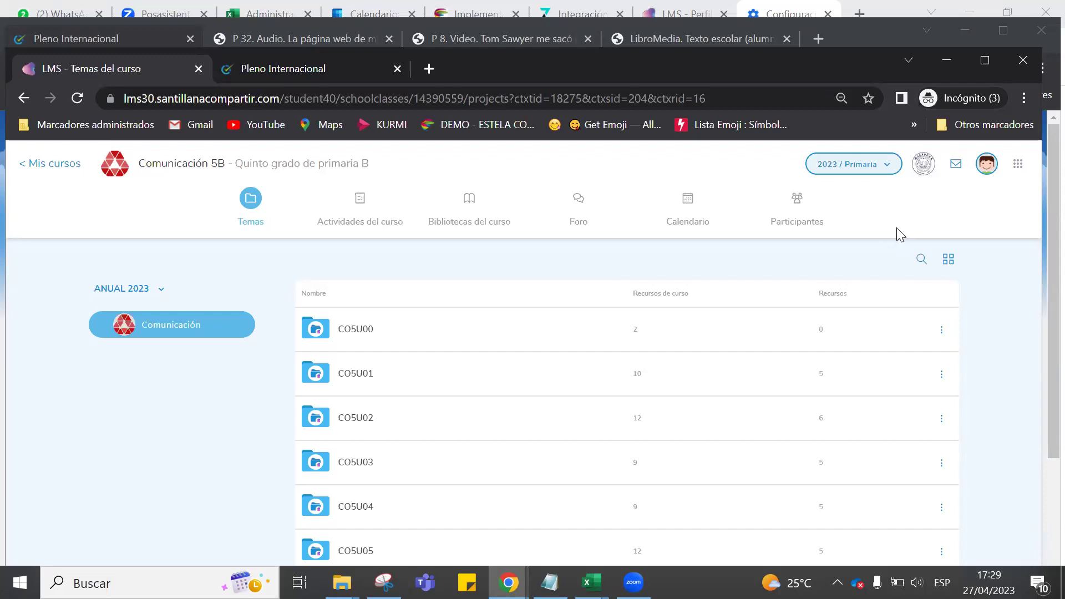
In a new incognito tab, search 'play store' and open the Google Play result.
{"action": "left_click_drag", "start_coordinate": [584, 72], "coordinate": [584, 116]}
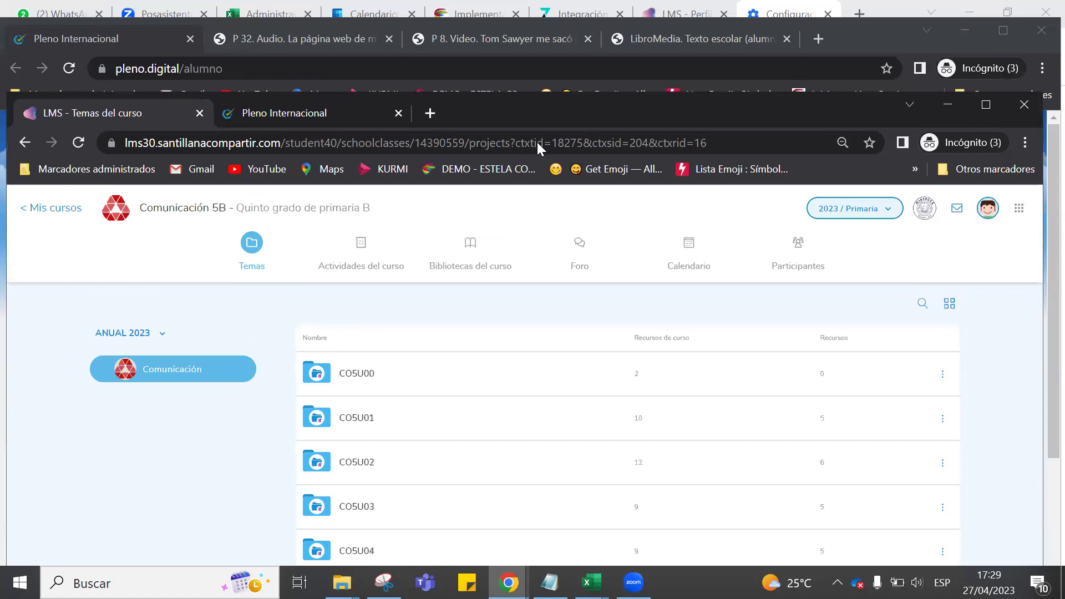
{"action": "left_click", "coordinate": [432, 112]}
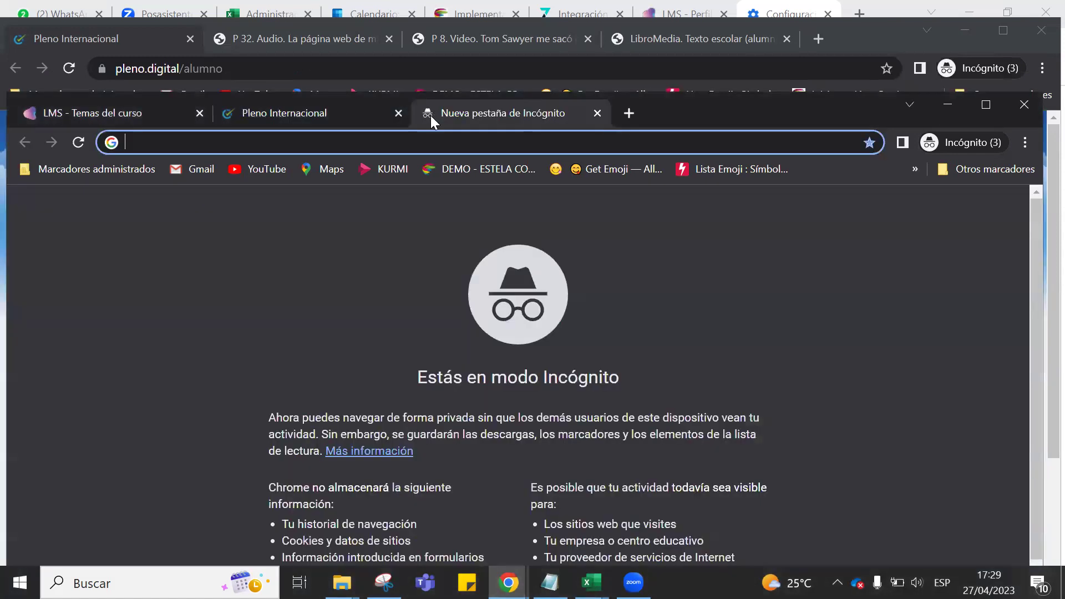
{"action": "type", "text": "play store"}
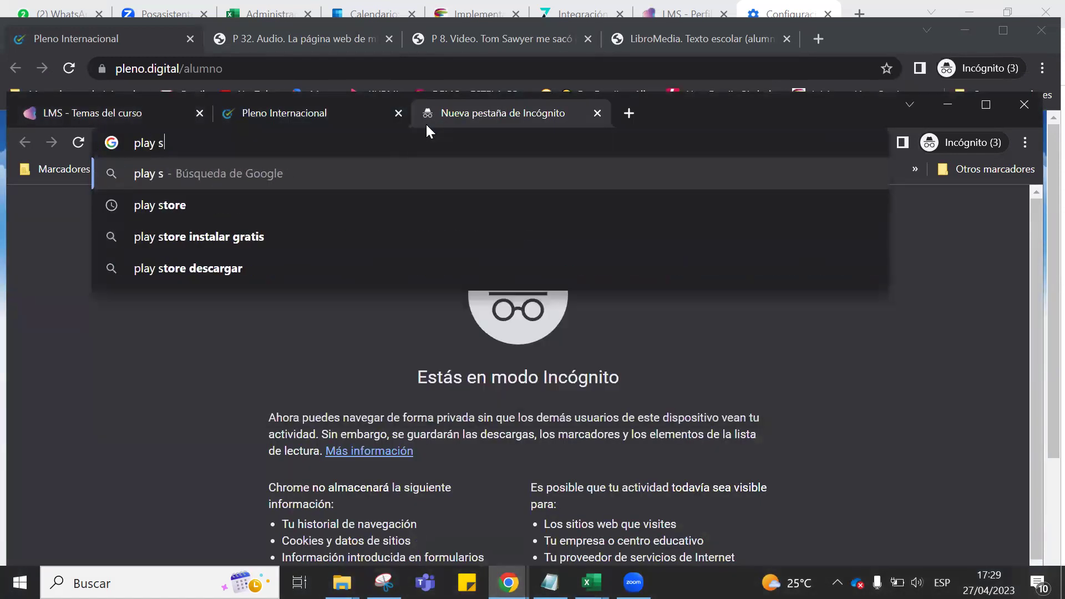
{"action": "key", "text": "Return"}
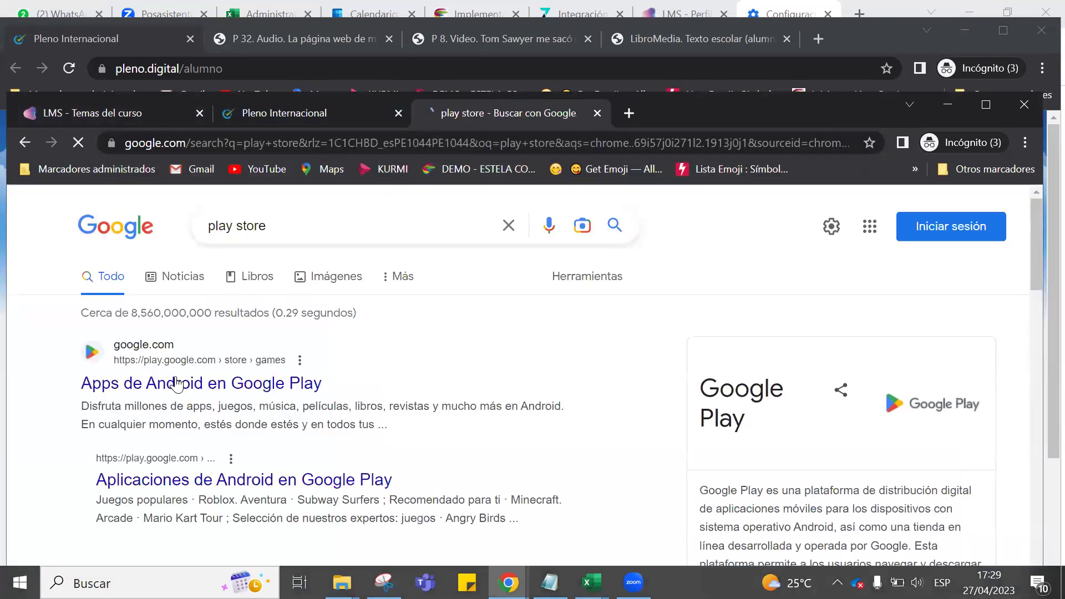
{"action": "left_click", "coordinate": [178, 383]}
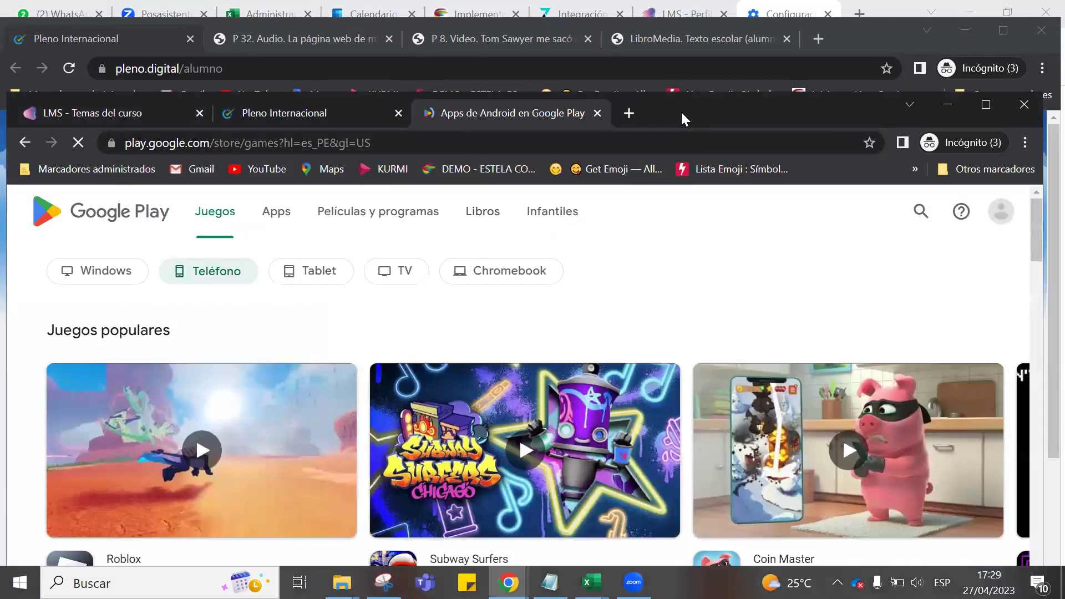
{"action": "left_click_drag", "start_coordinate": [681, 111], "coordinate": [679, 77]}
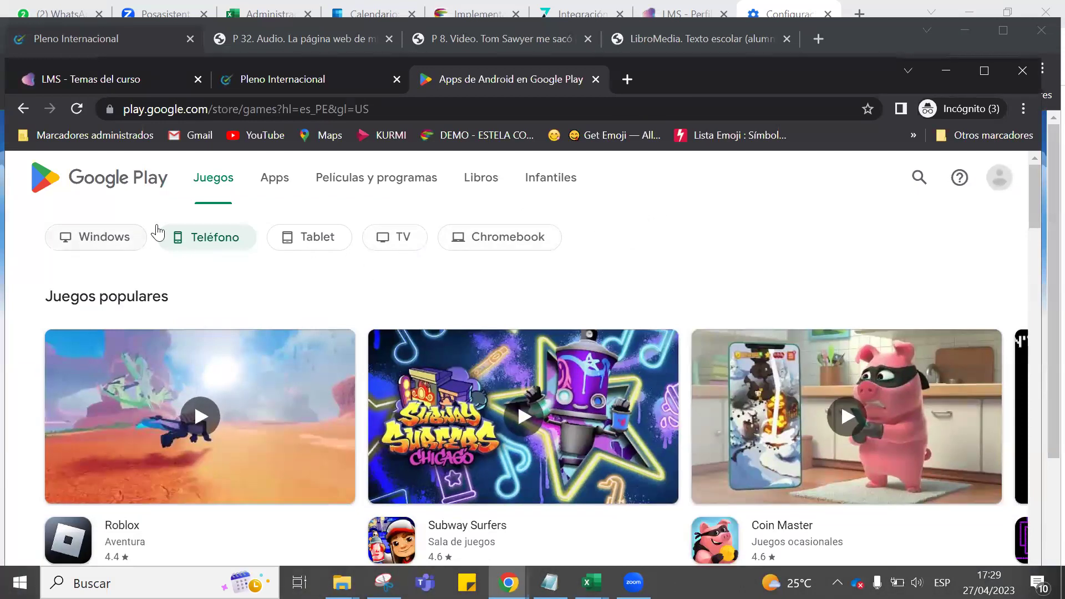
Search 'stela compartir santillana app' from the address bar and scroll to the Play results.
{"action": "scroll", "coordinate": [696, 250], "scroll_direction": "down", "scroll_amount": 4}
{"action": "scroll", "coordinate": [645, 268], "scroll_direction": "up", "scroll_amount": 4}
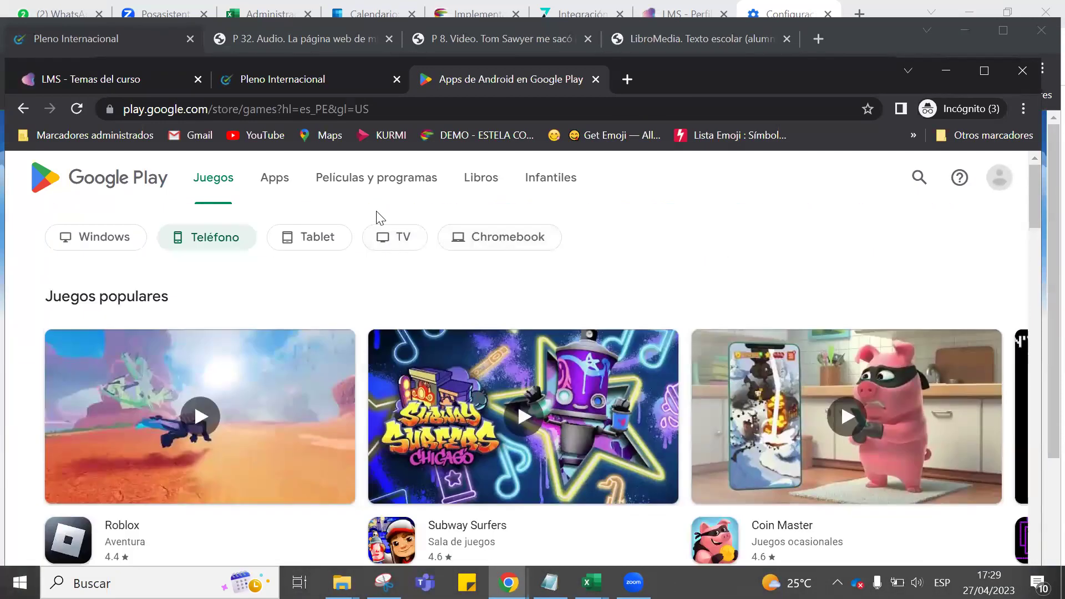
{"action": "left_click", "coordinate": [375, 109]}
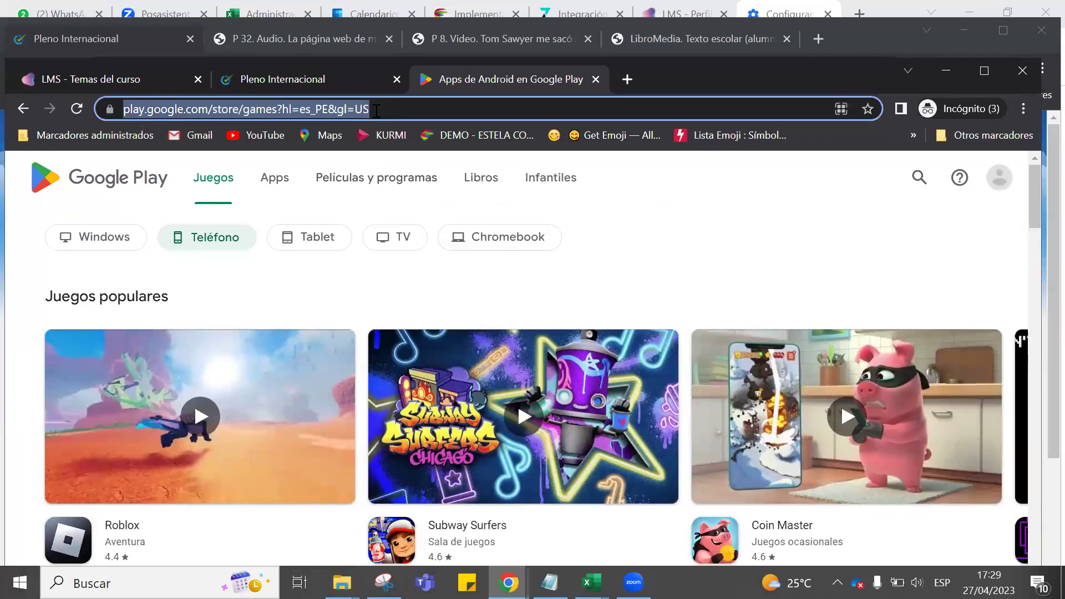
{"action": "type", "text": "stela"}
{"action": "key", "text": "End"}
{"action": "key", "text": "BackSpace"}
{"action": "key", "text": "BackSpace"}
{"action": "key", "text": "BackSpace"}
{"action": "key", "text": "BackSpace"}
{"action": "key", "text": "BackSpace"}
{"action": "key", "text": "BackSpace"}
{"action": "key", "text": "BackSpace"}
{"action": "type", "text": "app"}
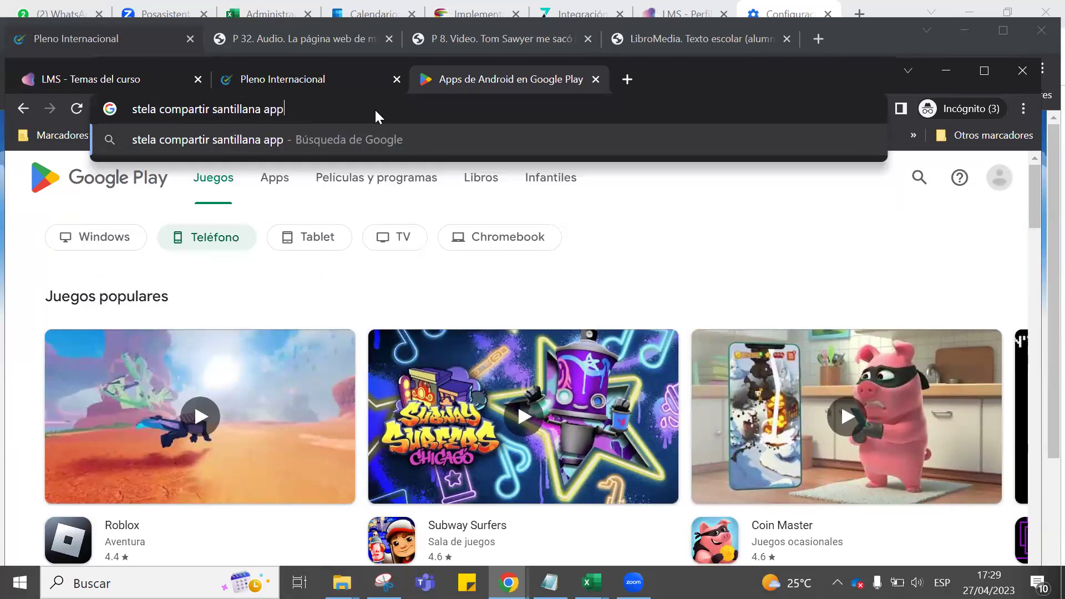
{"action": "key", "text": "Return"}
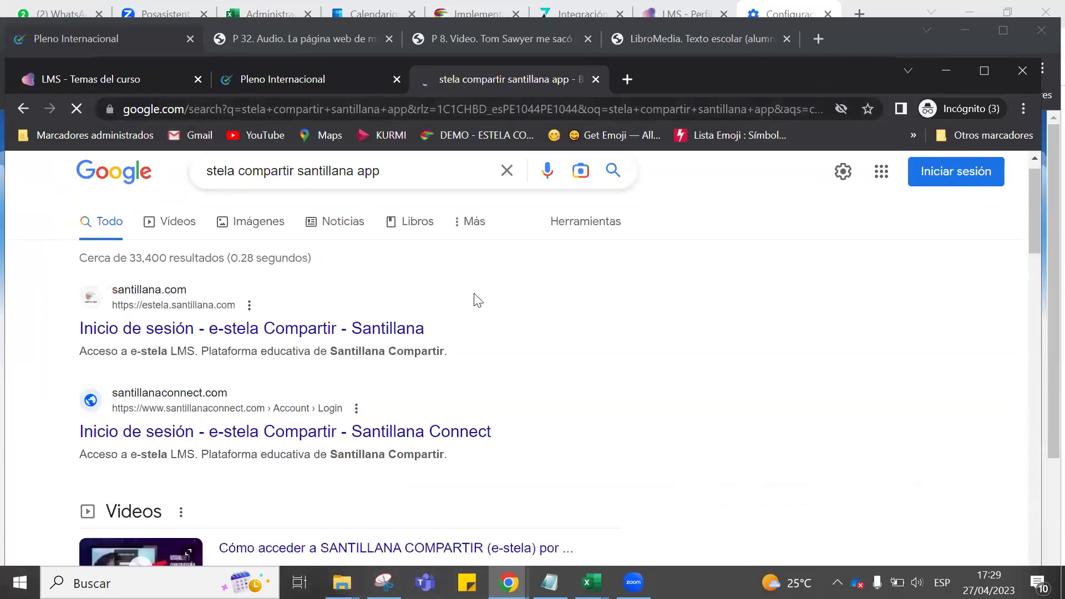
{"action": "scroll", "coordinate": [478, 301], "scroll_direction": "down", "scroll_amount": 10}
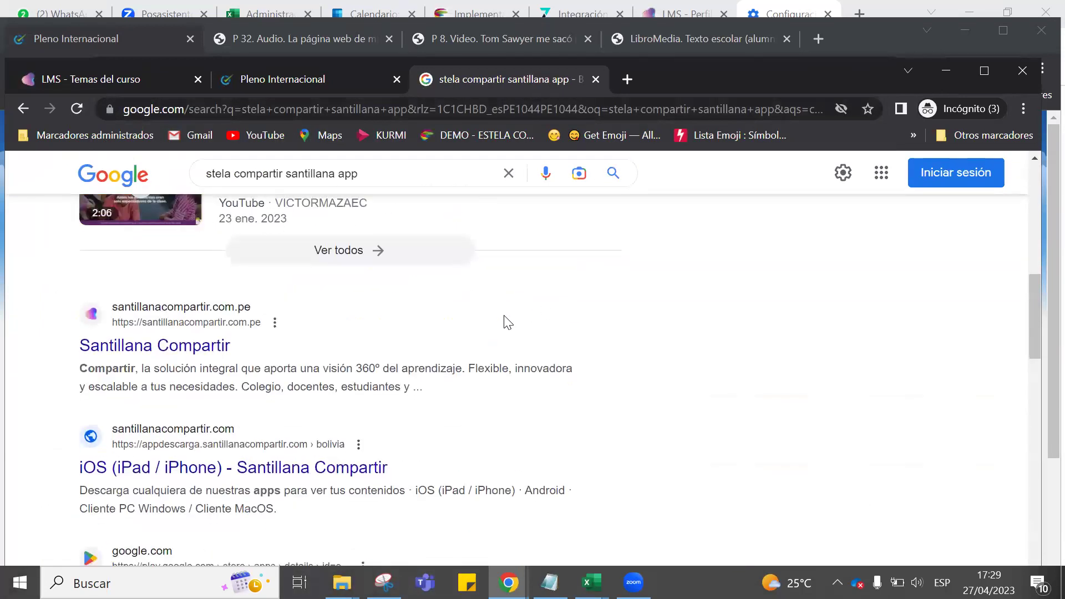
{"action": "scroll", "coordinate": [505, 321], "scroll_direction": "down", "scroll_amount": 3}
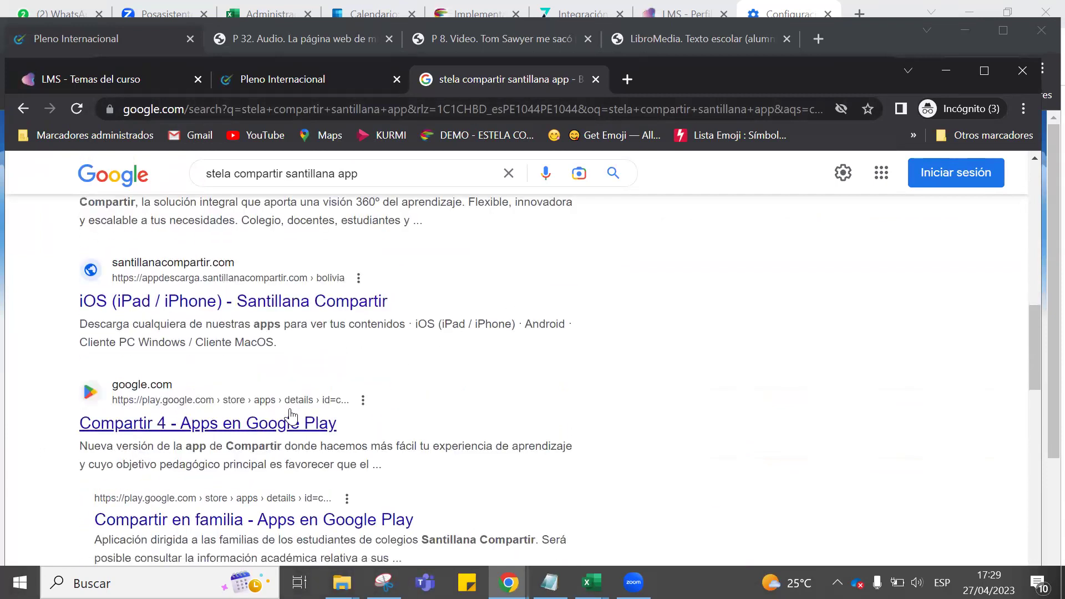
Open the Compartir 4 Google Play listing by Grupo Santillana (1.4 stars, 100k+ downloads).
{"action": "left_click", "coordinate": [257, 430]}
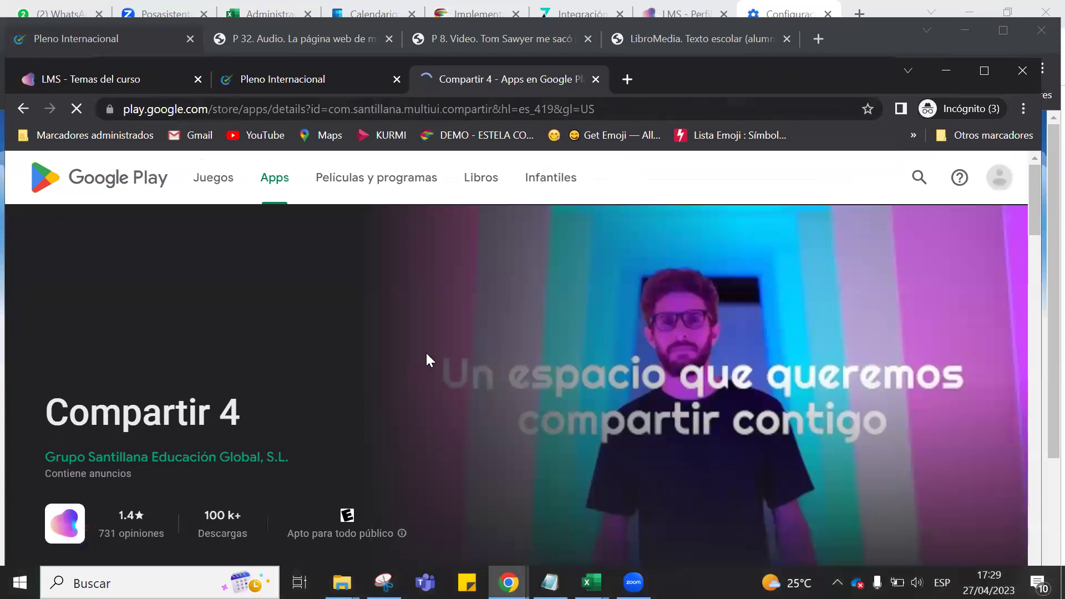
{"action": "scroll", "coordinate": [432, 350], "scroll_direction": "down", "scroll_amount": 2}
{"action": "scroll", "coordinate": [470, 337], "scroll_direction": "up", "scroll_amount": 2}
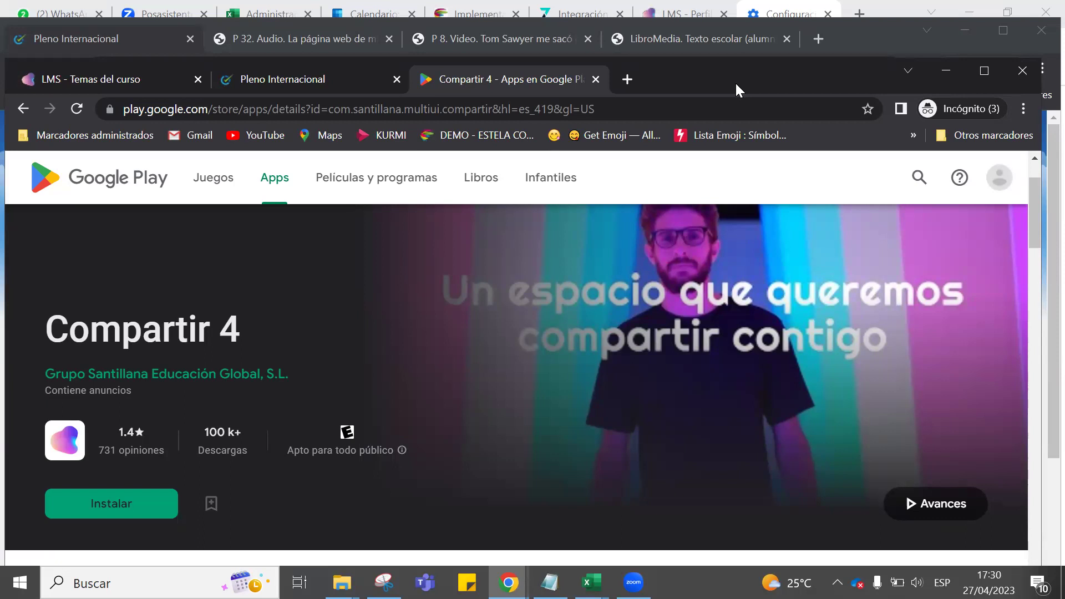
{"action": "left_click_drag", "start_coordinate": [734, 82], "coordinate": [743, 185]}
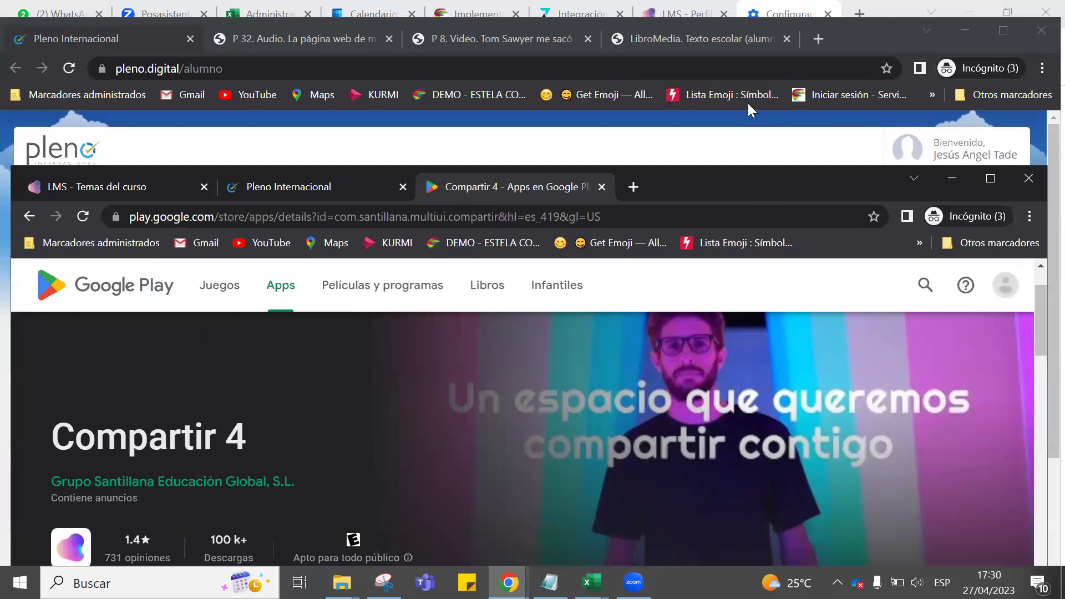
{"action": "left_click_drag", "start_coordinate": [748, 103], "coordinate": [747, 101]}
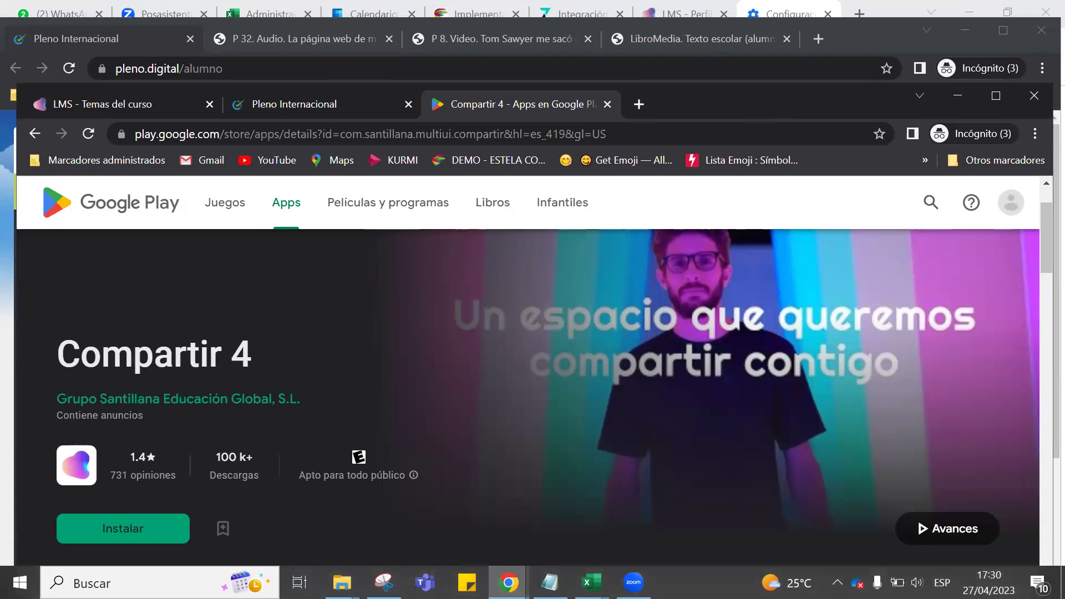
Type the student's full name in Notepad, fix its spelling, and append ' - 4PRI'.
{"action": "left_click", "coordinate": [549, 582]}
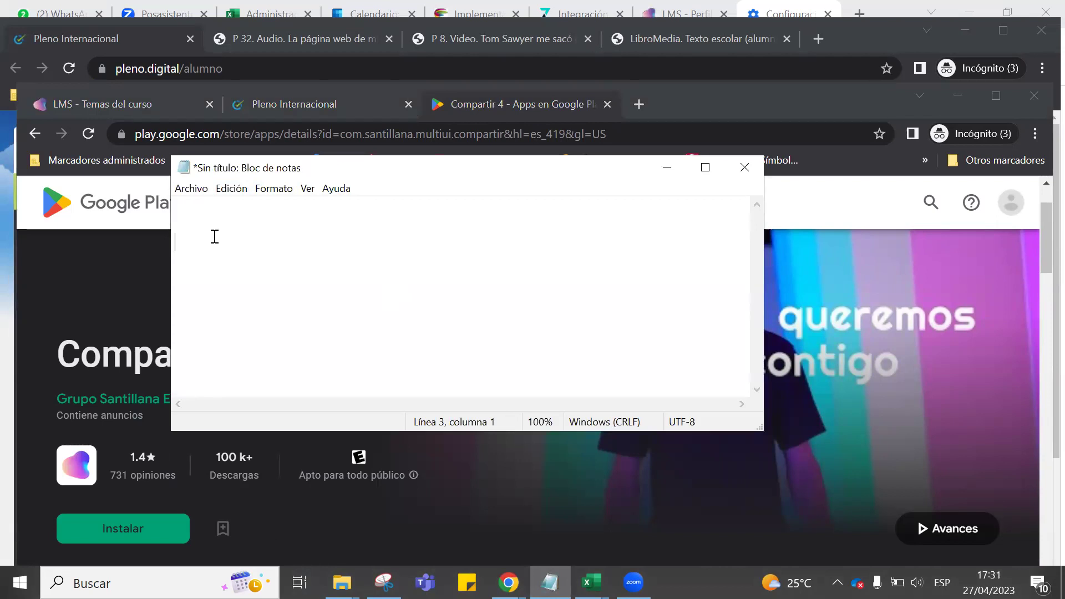
{"action": "left_click", "coordinate": [176, 242]}
{"action": "key", "text": "Delete"}
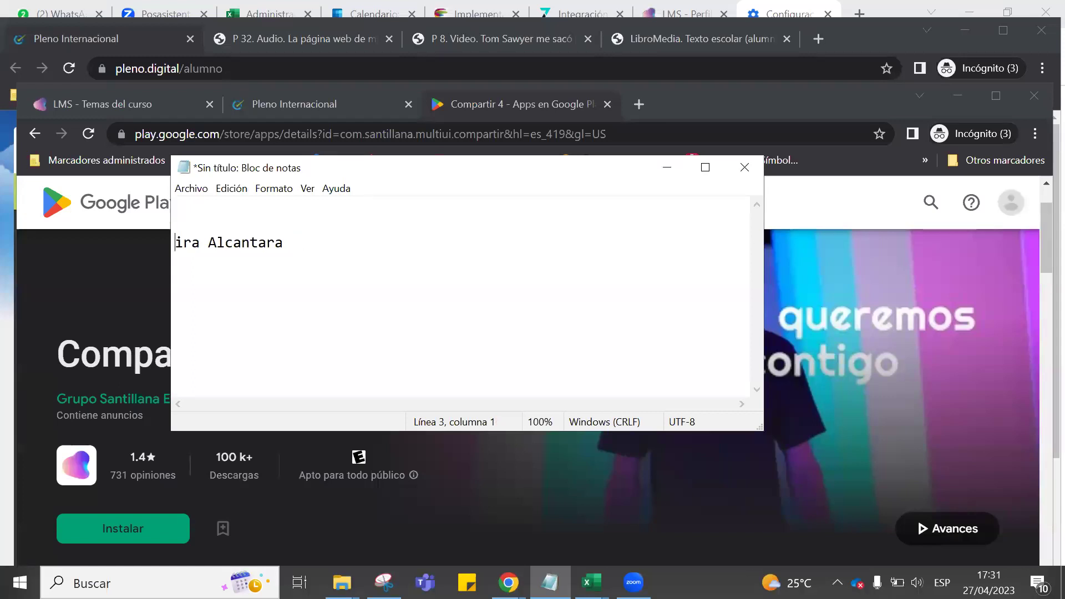
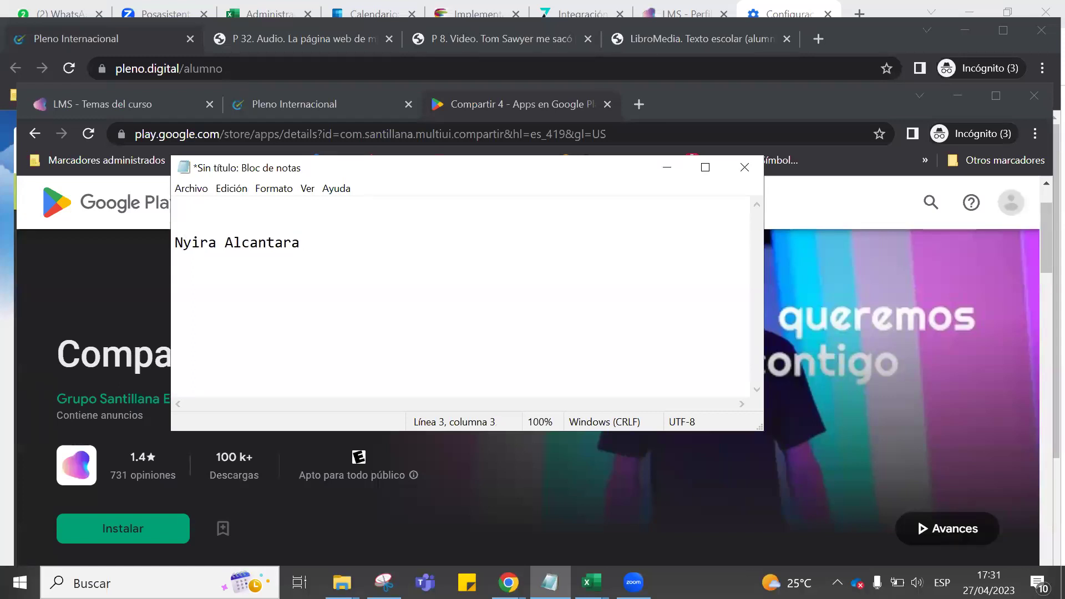
{"action": "key", "text": "End"}
{"action": "left_click", "coordinate": [200, 241]}
{"action": "key", "text": "BackSpace"}
{"action": "left_click", "coordinate": [341, 241]}
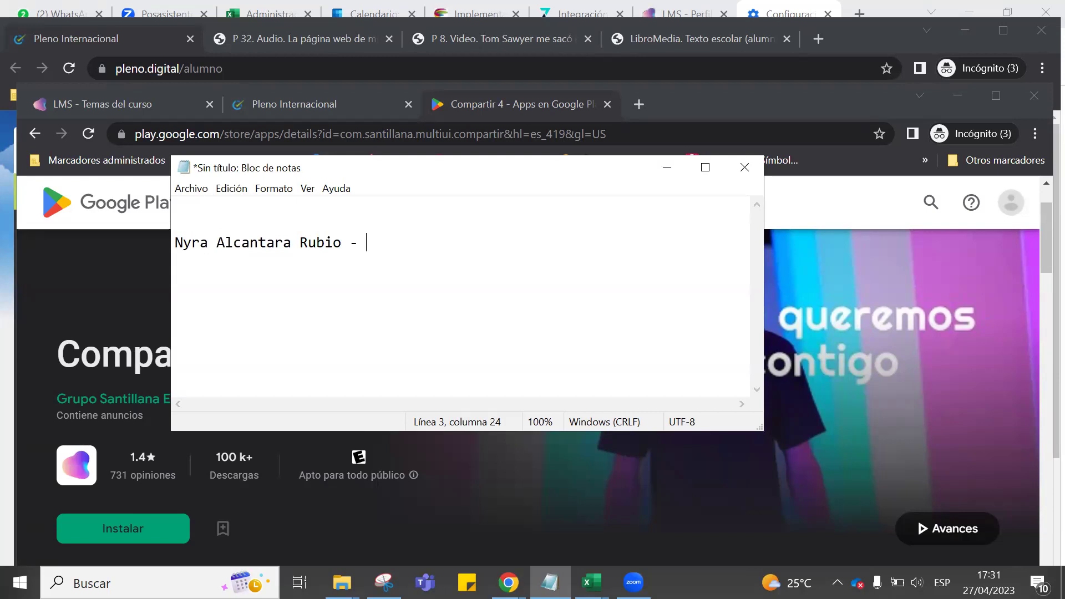
{"action": "type", "text": "4PRI"}
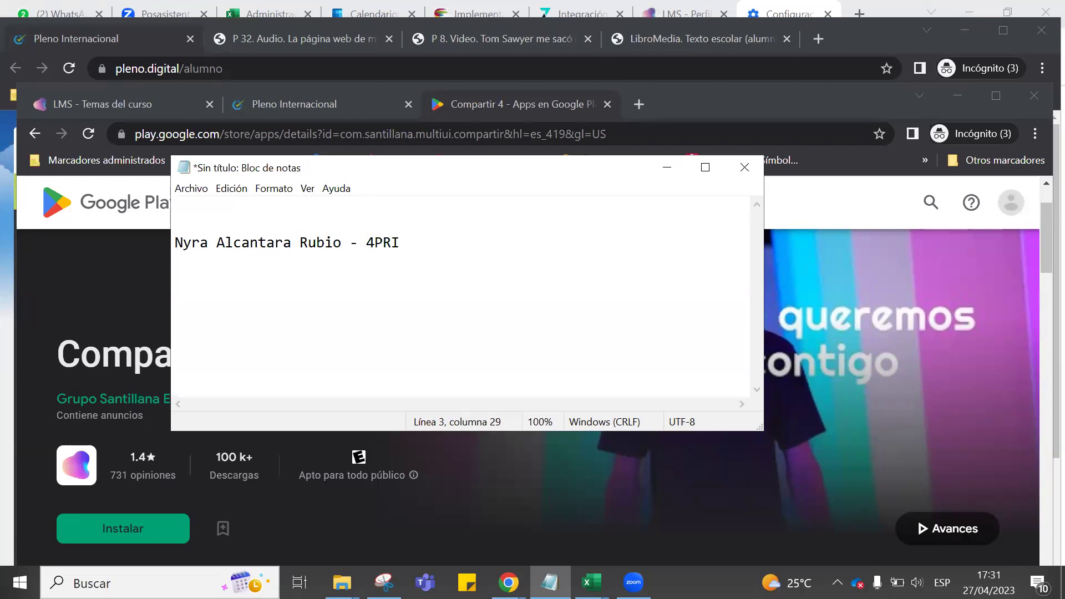
Add 'USUARIO:' and 'CLAVE:' lines below the name and move the note window.
{"action": "key", "text": "Return"}
{"action": "type", "text": "U"}
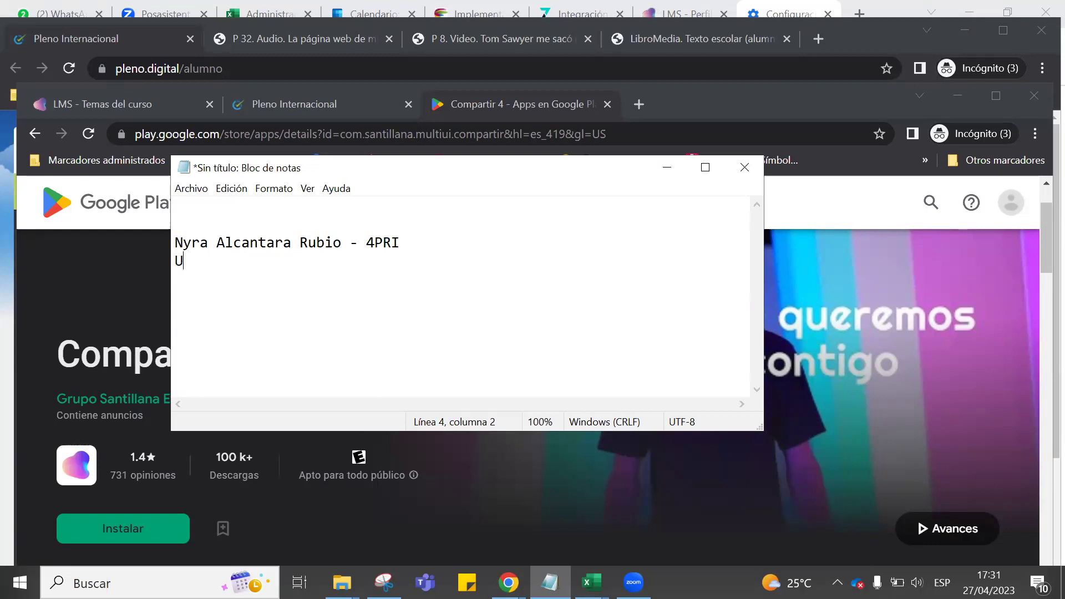
{"action": "type", "text": "SUARIO:"}
{"action": "key", "text": "Return"}
{"action": "type", "text": "CLAVE:"}
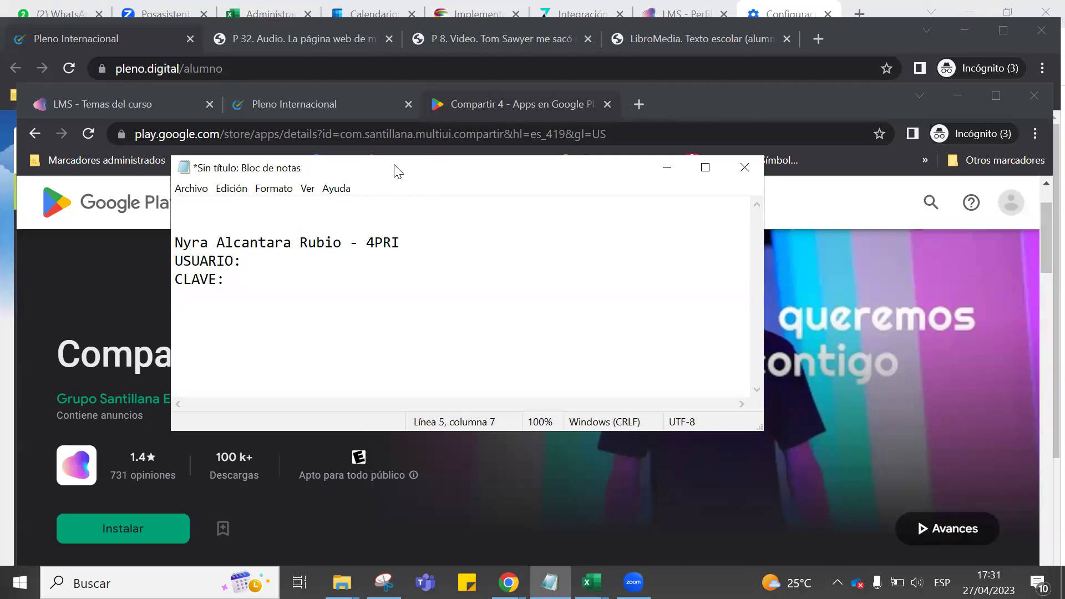
{"action": "left_click_drag", "start_coordinate": [394, 169], "coordinate": [491, 152]}
Enter the student's nine-digit number on the empty line above the name.
{"action": "left_click", "coordinate": [310, 212]}
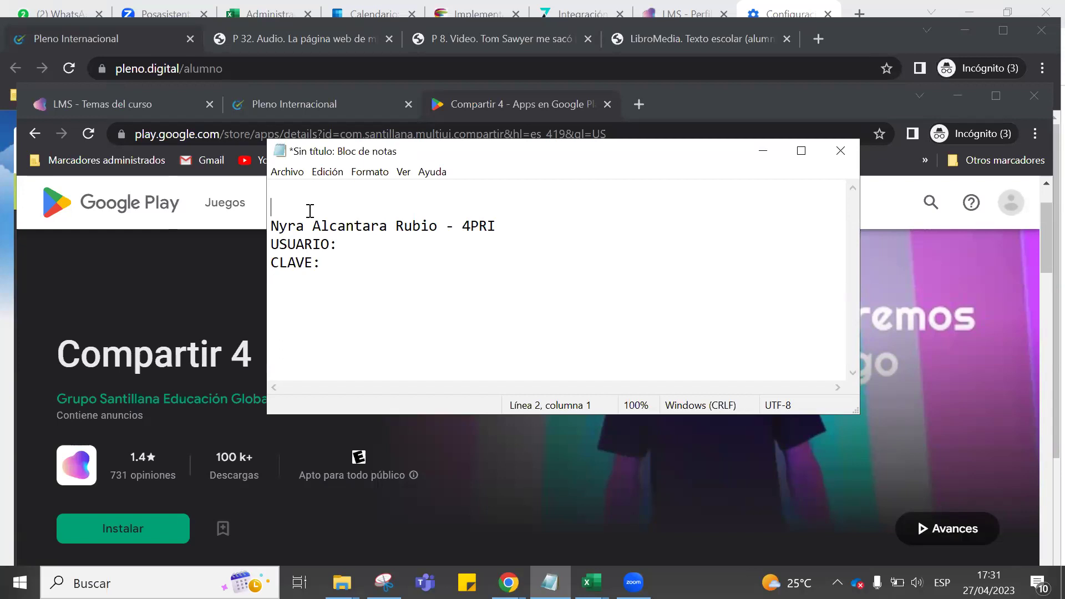
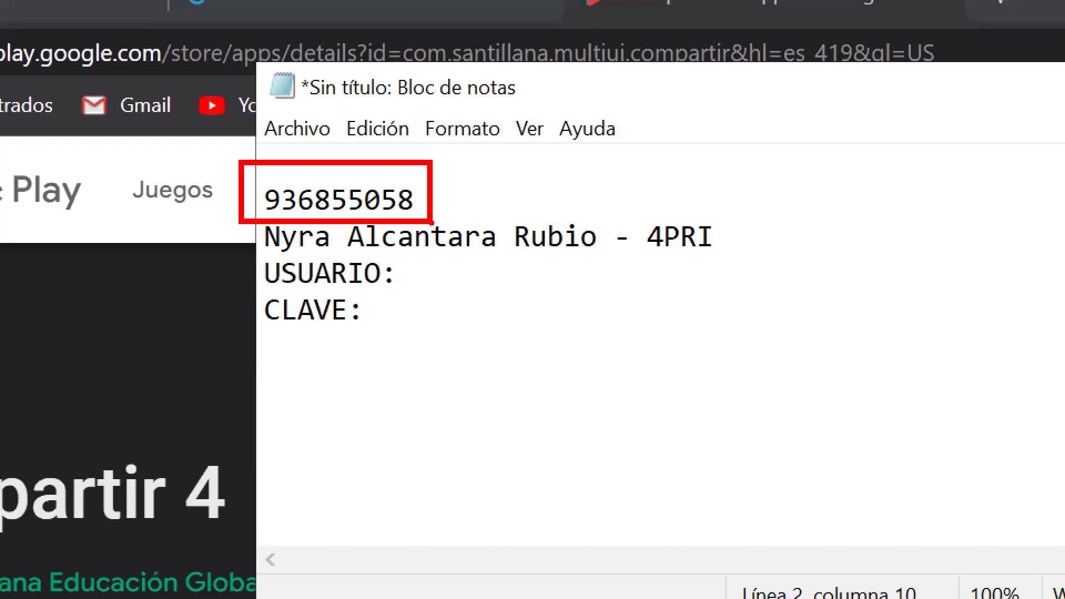
{"action": "mouse_move", "coordinate": [634, 189]}
{"action": "left_mouse_down"}
{"action": "mouse_move", "coordinate": [620, 215]}
{"action": "mouse_move", "coordinate": [729, 191]}
{"action": "mouse_move", "coordinate": [628, 182]}
{"action": "left_mouse_up"}
{"action": "left_click_drag", "start_coordinate": [391, 286], "coordinate": [535, 286]}
{"action": "mouse_move", "coordinate": [334, 286]}
{"action": "left_mouse_down"}
{"action": "mouse_move", "coordinate": [349, 361]}
{"action": "mouse_move", "coordinate": [483, 305]}
{"action": "mouse_move", "coordinate": [344, 285]}
{"action": "left_mouse_up"}
{"action": "mouse_move", "coordinate": [309, 335]}
{"action": "left_mouse_down"}
{"action": "mouse_move", "coordinate": [191, 244]}
{"action": "mouse_move", "coordinate": [204, 213]}
{"action": "mouse_move", "coordinate": [213, 232]}
{"action": "left_mouse_up"}
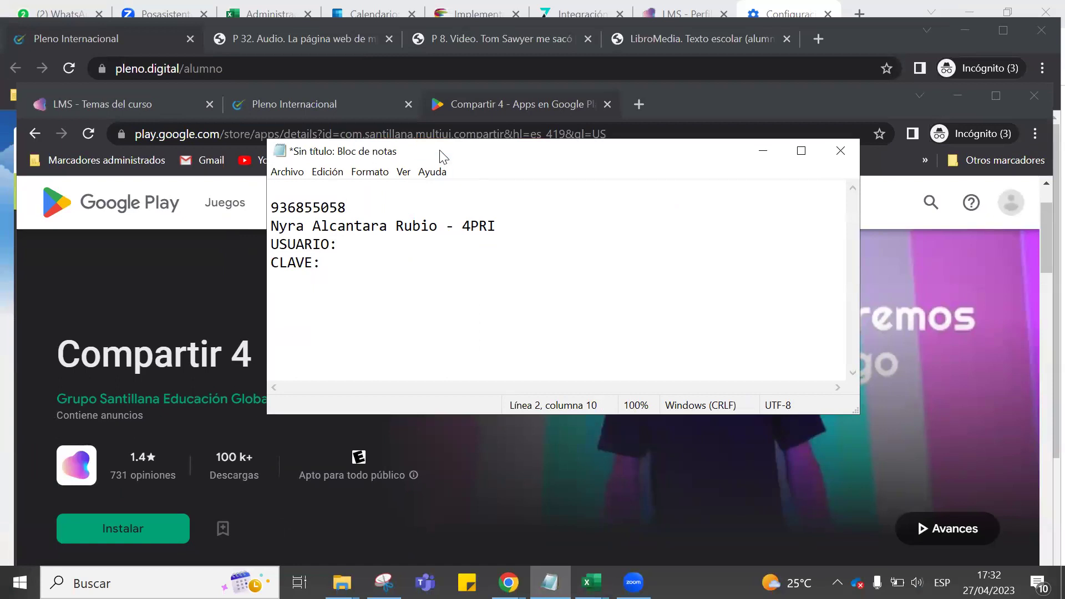
Drag the Notepad window's top edge down to shorten it.
{"action": "left_click_drag", "start_coordinate": [442, 142], "coordinate": [441, 206]}
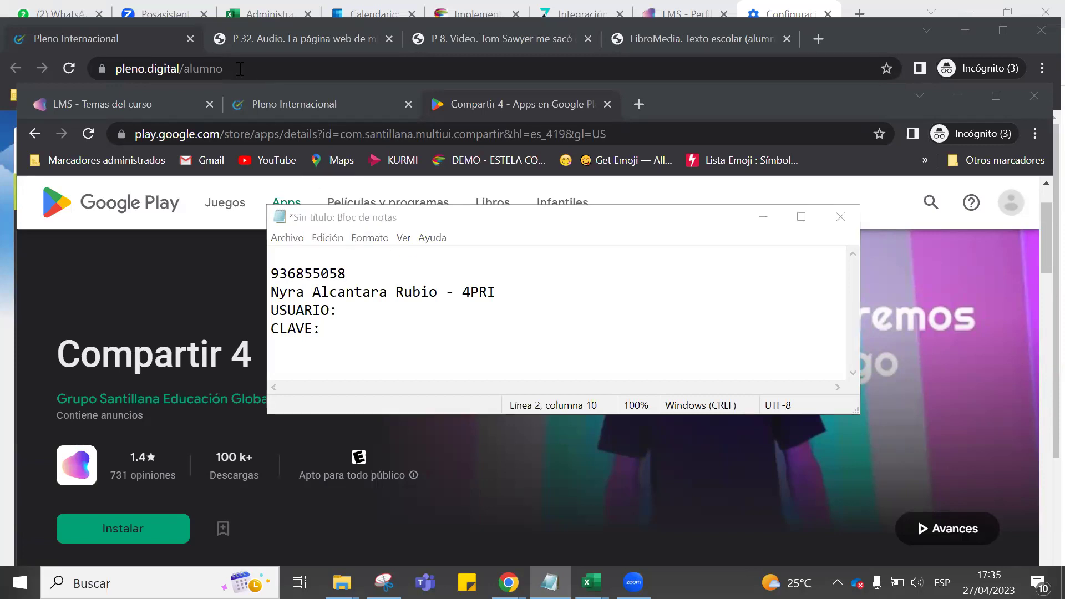
Minimize Notepad and bring the LMS window with the 'La página web de mi colegio' audio forward.
{"action": "left_click", "coordinate": [762, 217]}
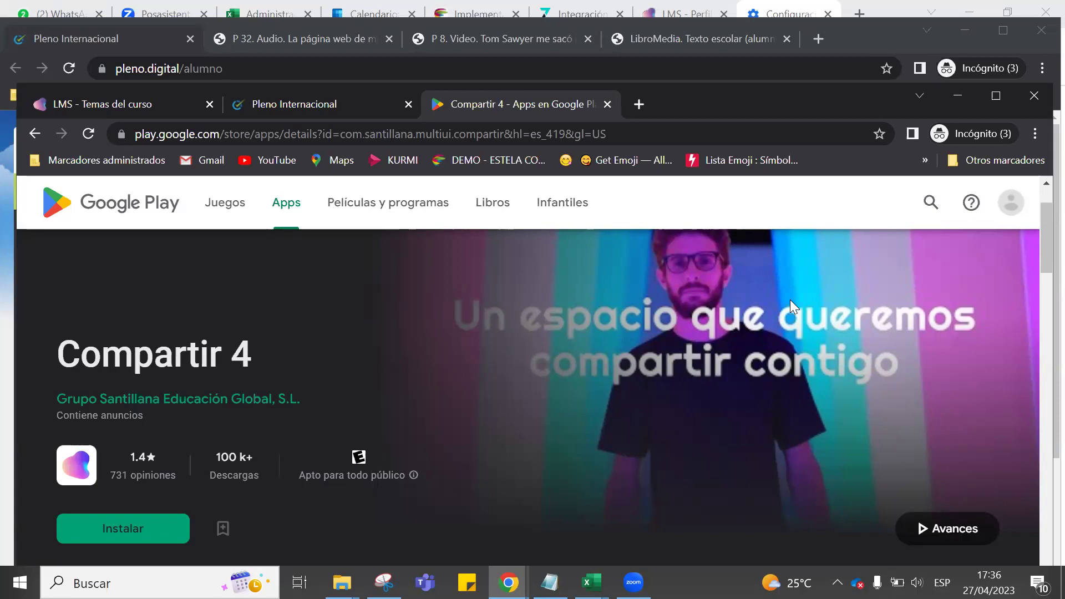
{"action": "left_click", "coordinate": [705, 74]}
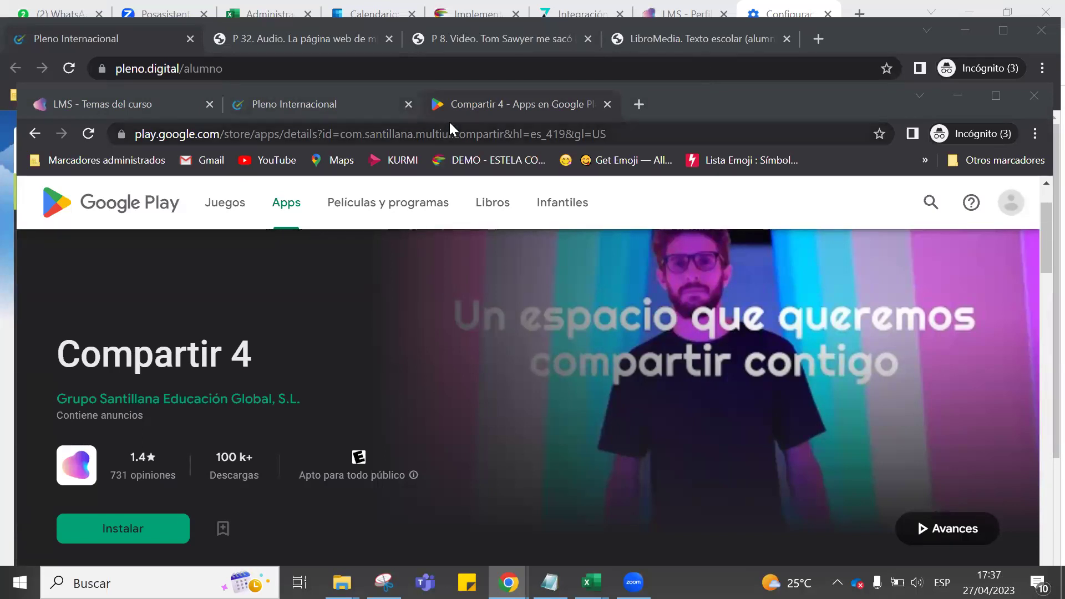
{"action": "left_click", "coordinate": [152, 46]}
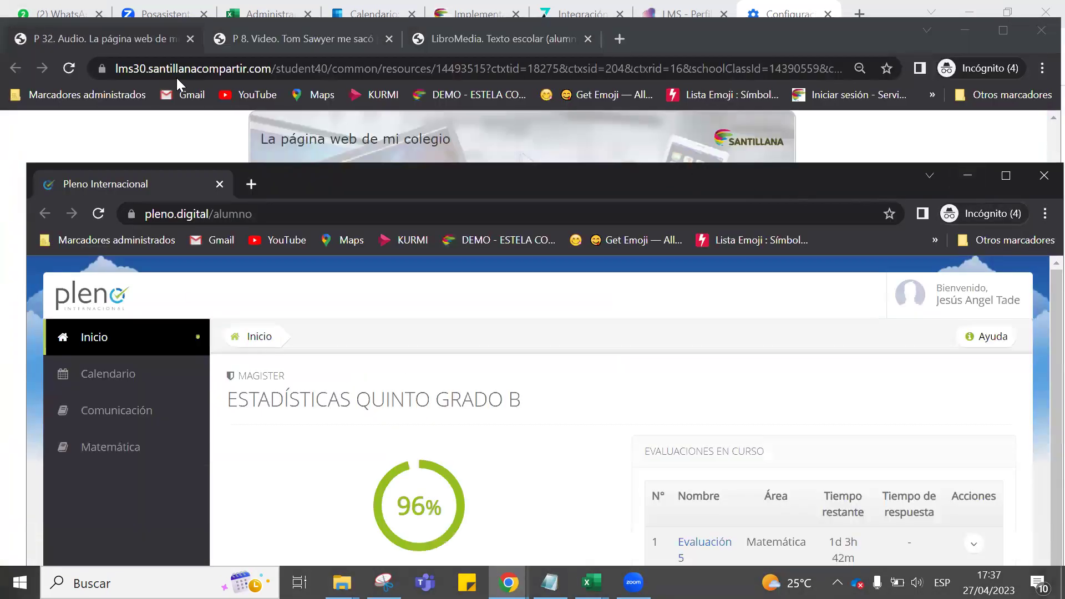
{"action": "left_click", "coordinate": [140, 38]}
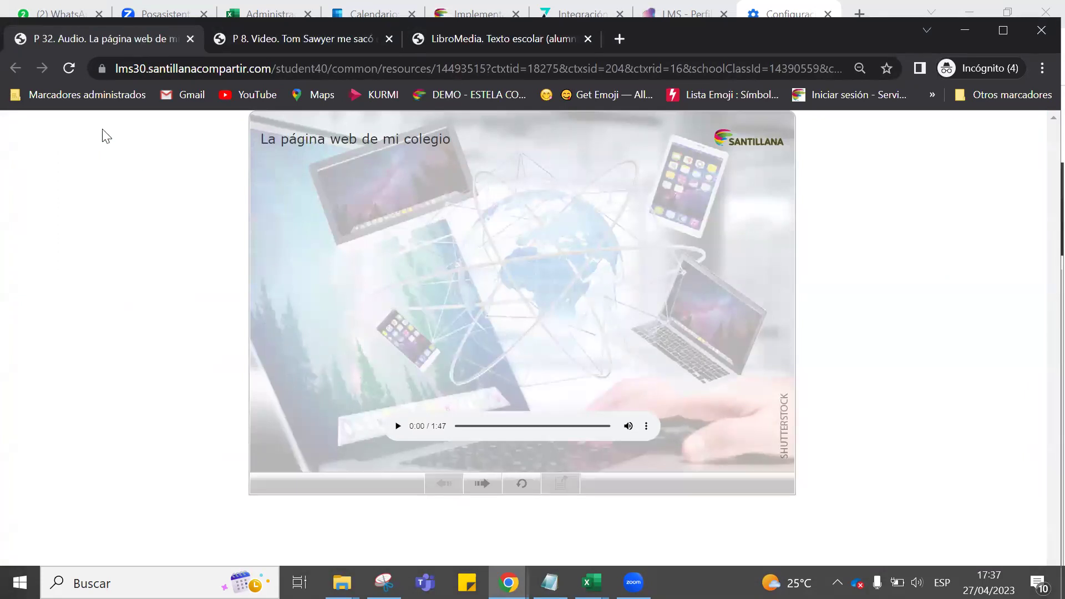
Restore the course window and view the Tom Sawyer video and LibroMedia textbook tabs.
{"action": "double_click", "coordinate": [984, 48]}
{"action": "left_click", "coordinate": [358, 145]}
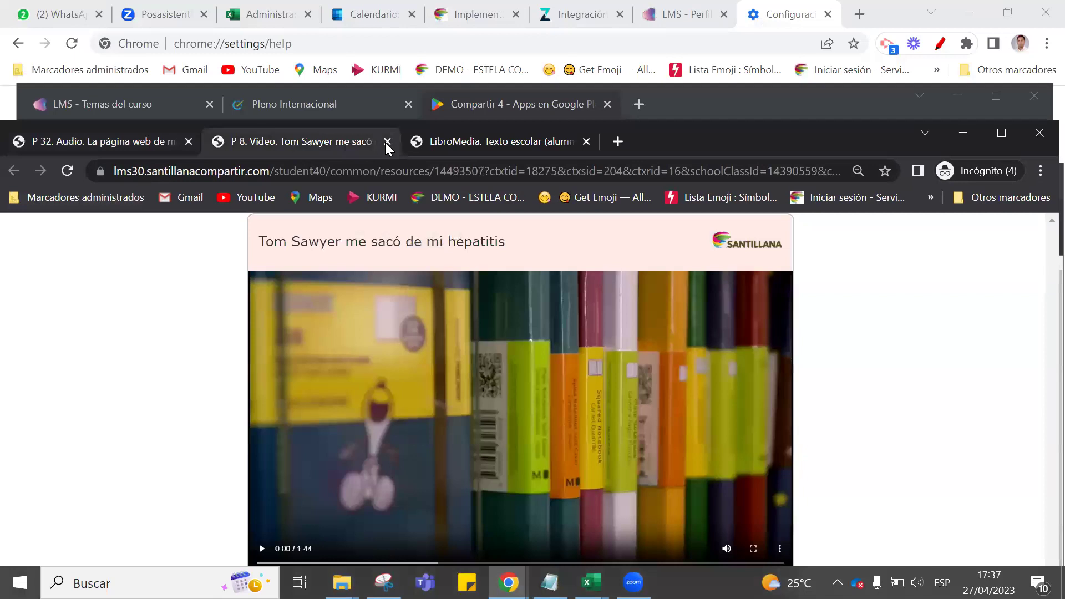
{"action": "left_click", "coordinate": [459, 140]}
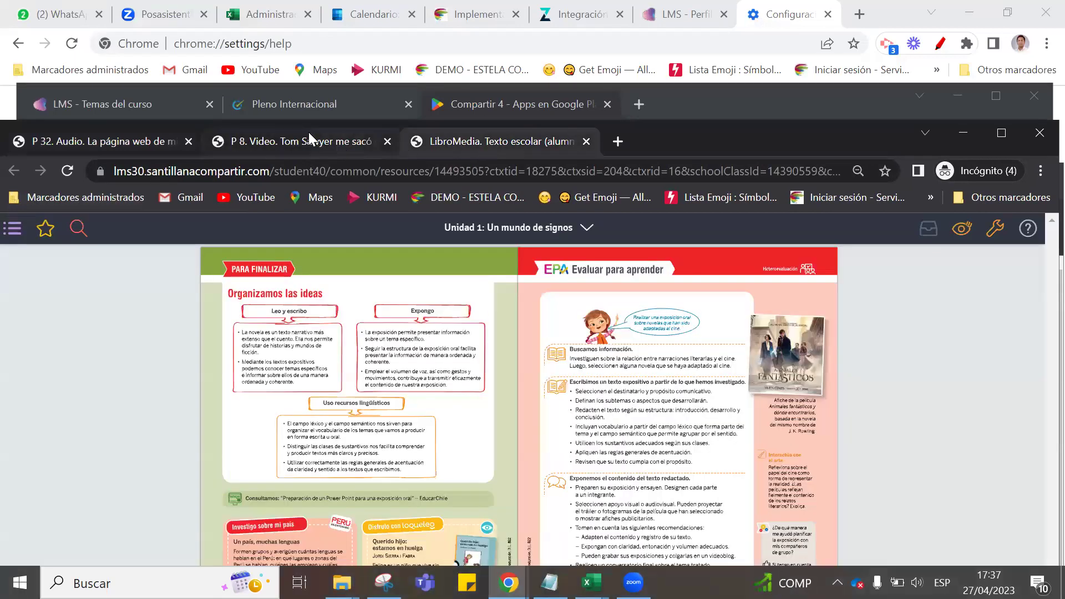
Close the opened course resources window, then view the Pleno evaluations and Compartir 4 Play page.
{"action": "left_click", "coordinate": [150, 102]}
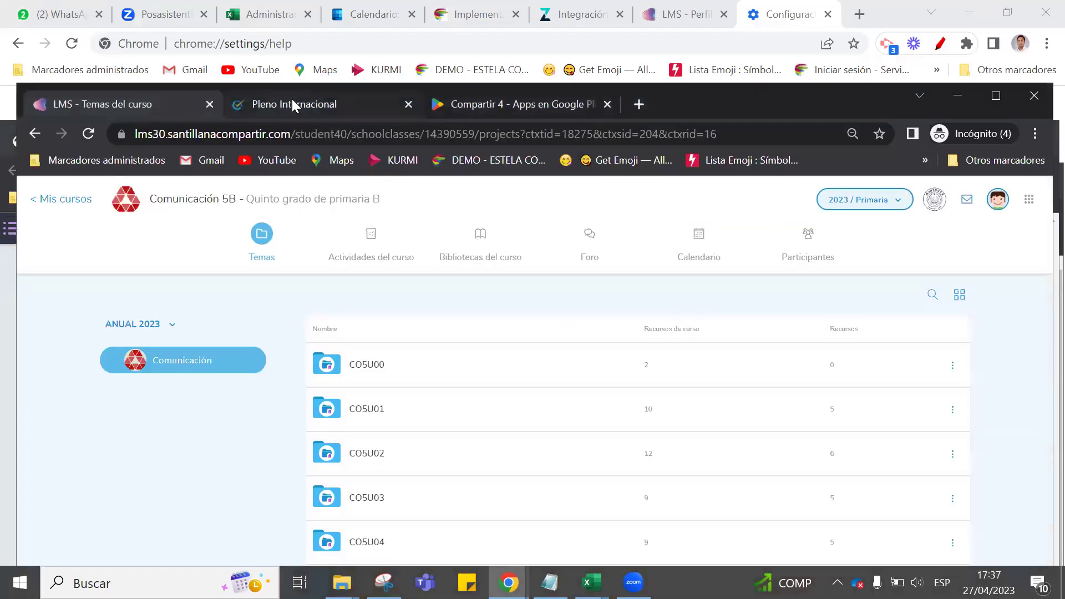
{"action": "left_click_drag", "start_coordinate": [816, 105], "coordinate": [764, 254]}
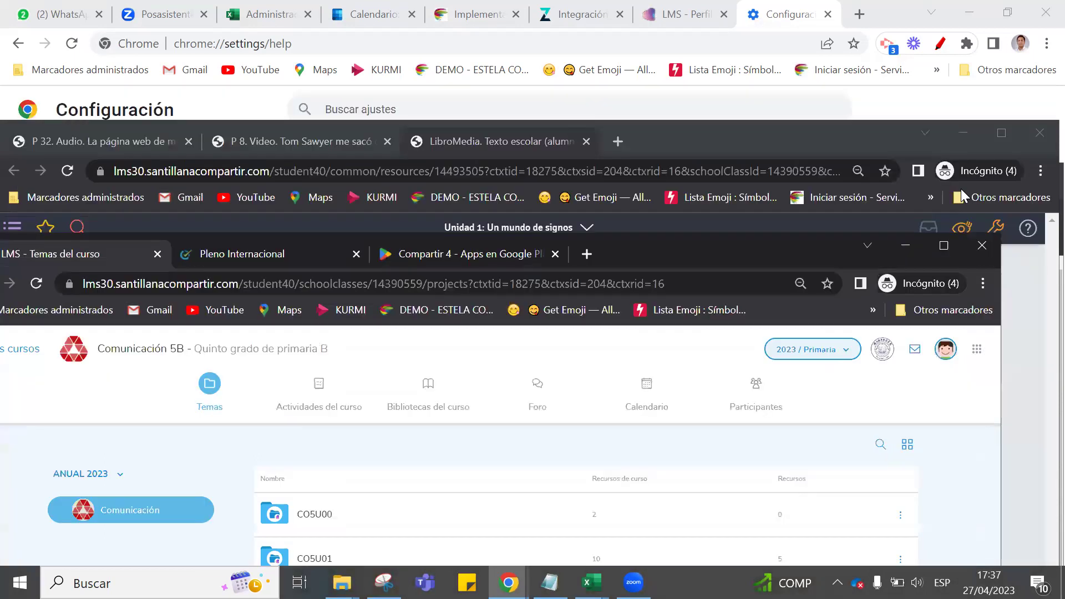
{"action": "left_click", "coordinate": [1039, 133]}
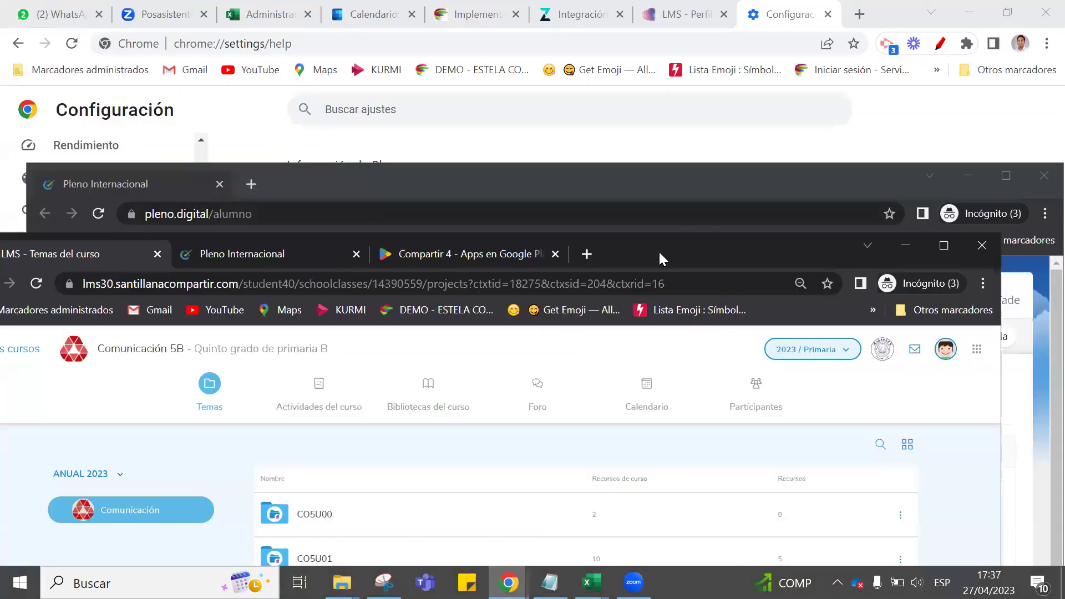
{"action": "left_click_drag", "start_coordinate": [660, 234], "coordinate": [720, 96]}
{"action": "left_click", "coordinate": [333, 117]}
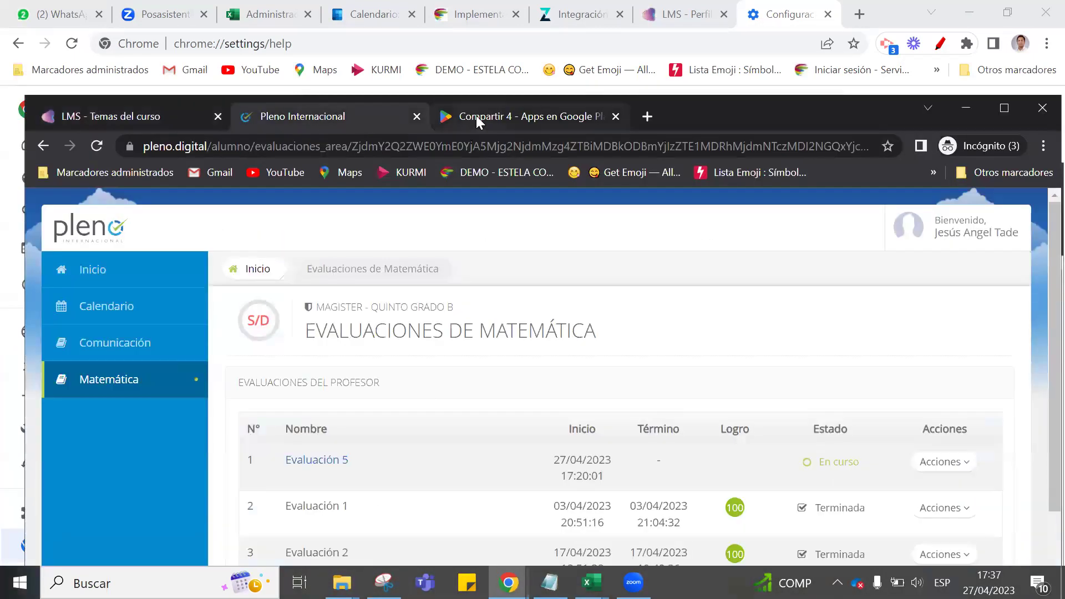
{"action": "left_click", "coordinate": [576, 116]}
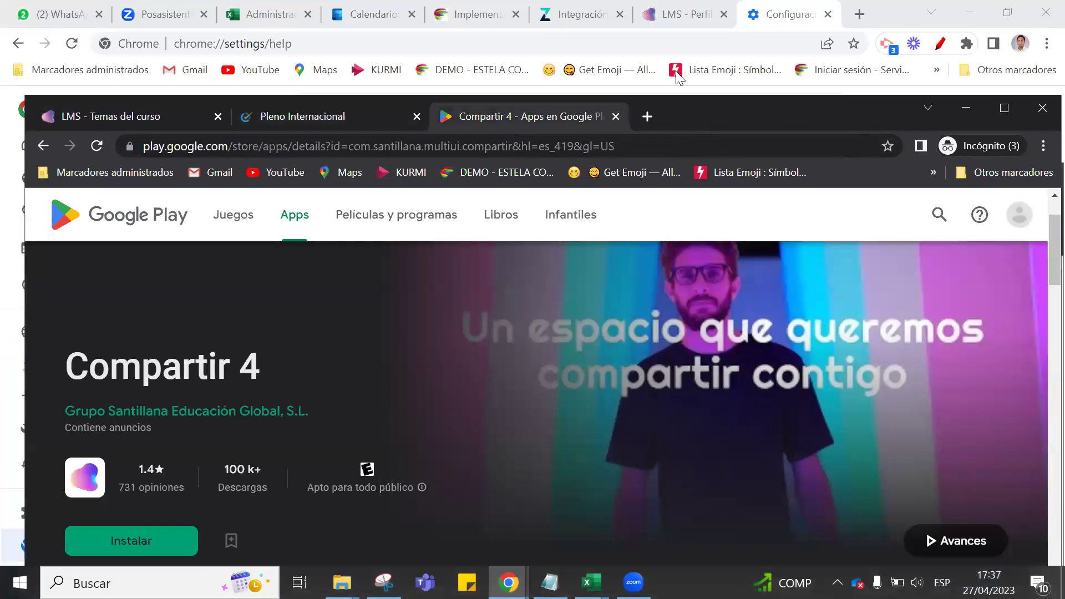
{"action": "left_click_drag", "start_coordinate": [684, 109], "coordinate": [673, 67]}
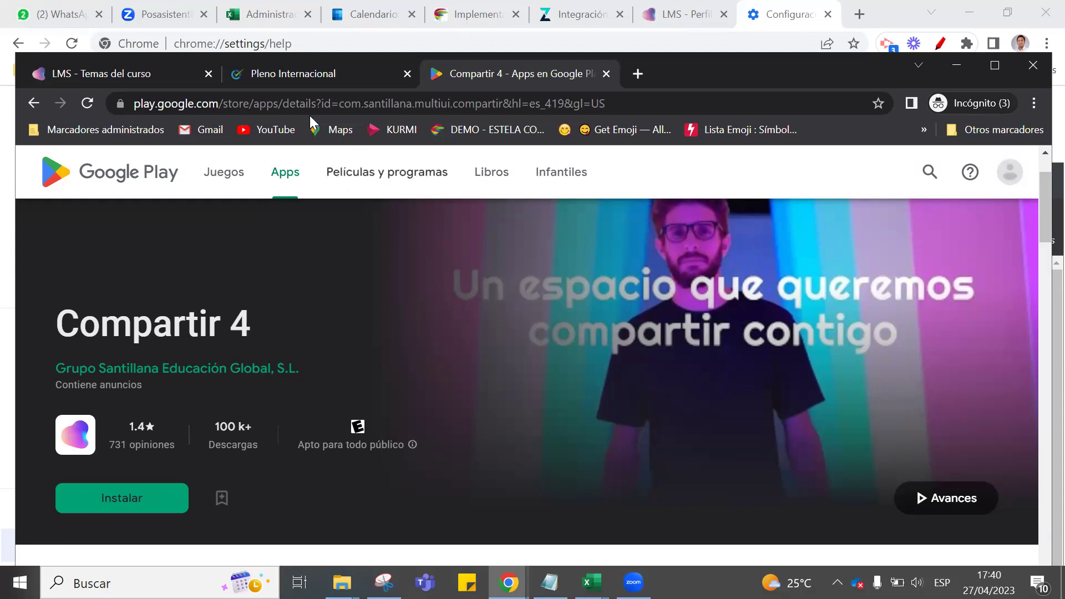
Switch to the 'LMS - Temas del curso' tab and stretch the window to the right screen edge.
{"action": "left_click", "coordinate": [160, 82]}
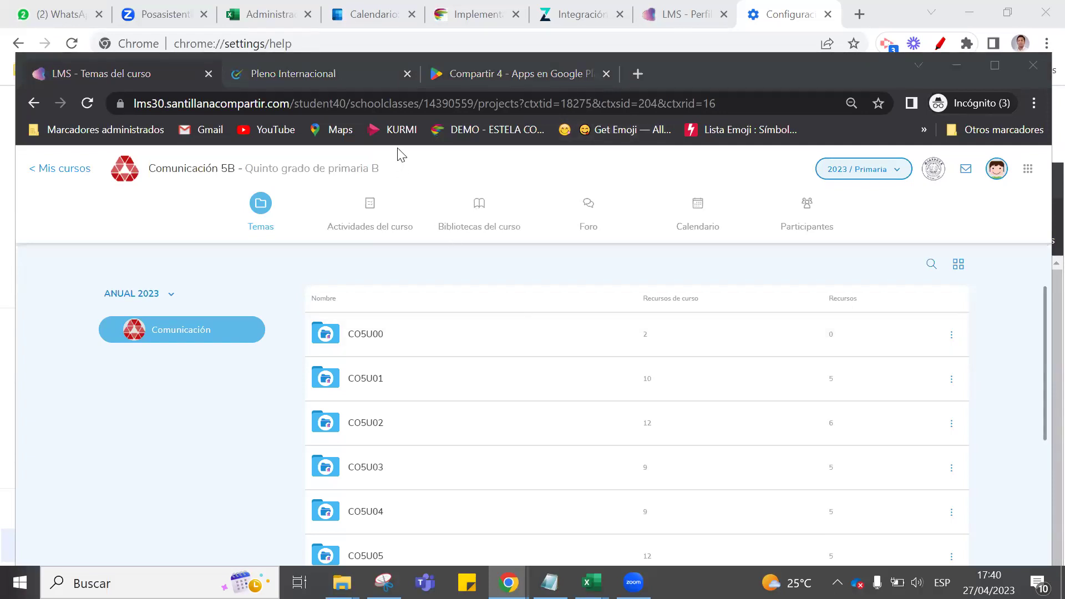
{"action": "left_click_drag", "start_coordinate": [685, 82], "coordinate": [671, 81]}
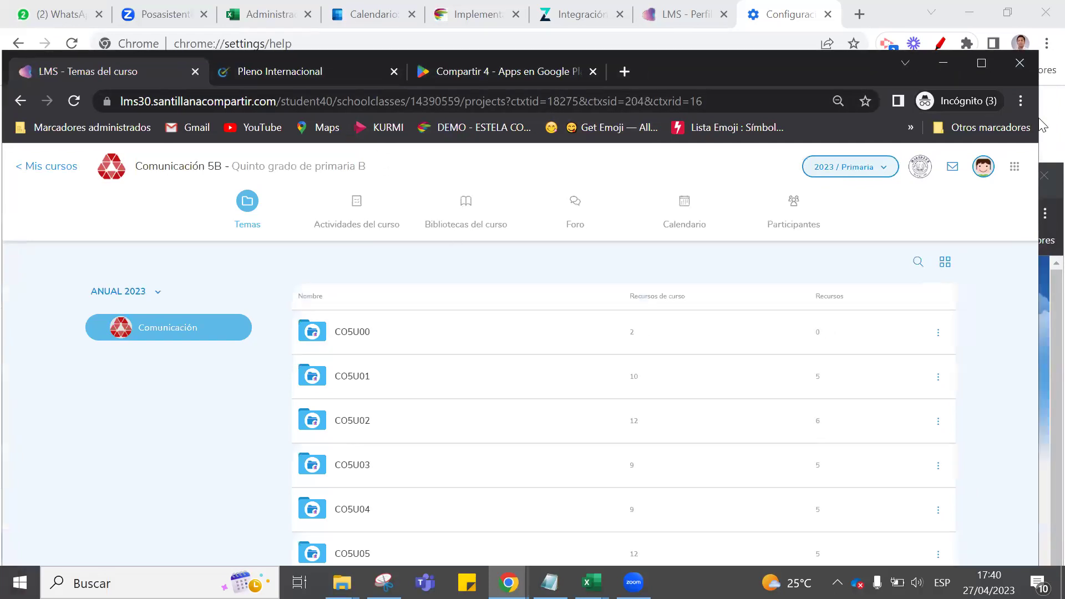
{"action": "left_click_drag", "start_coordinate": [1040, 120], "coordinate": [1061, 121]}
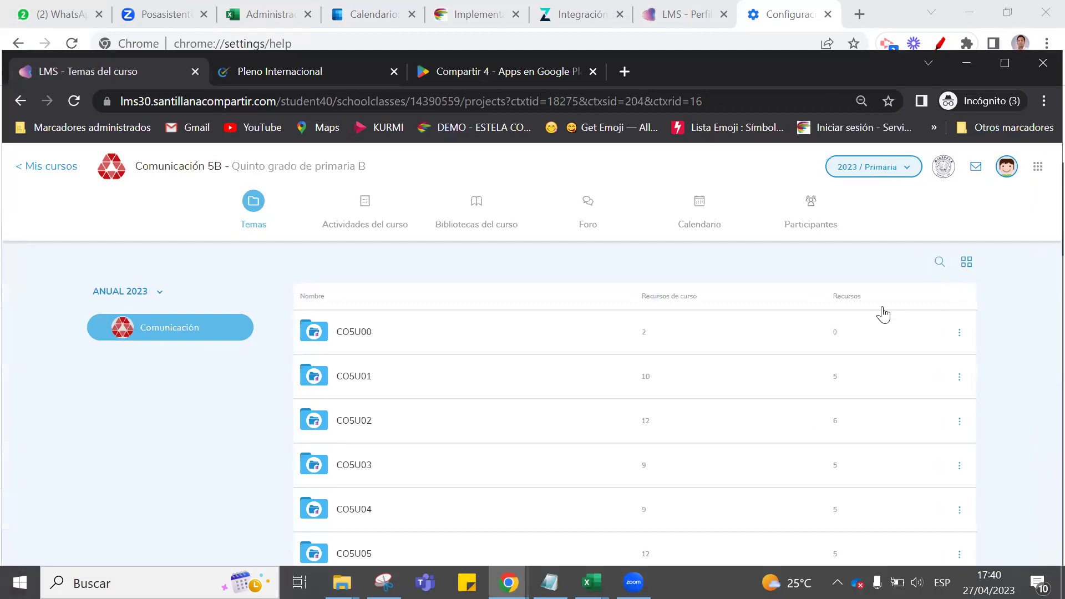
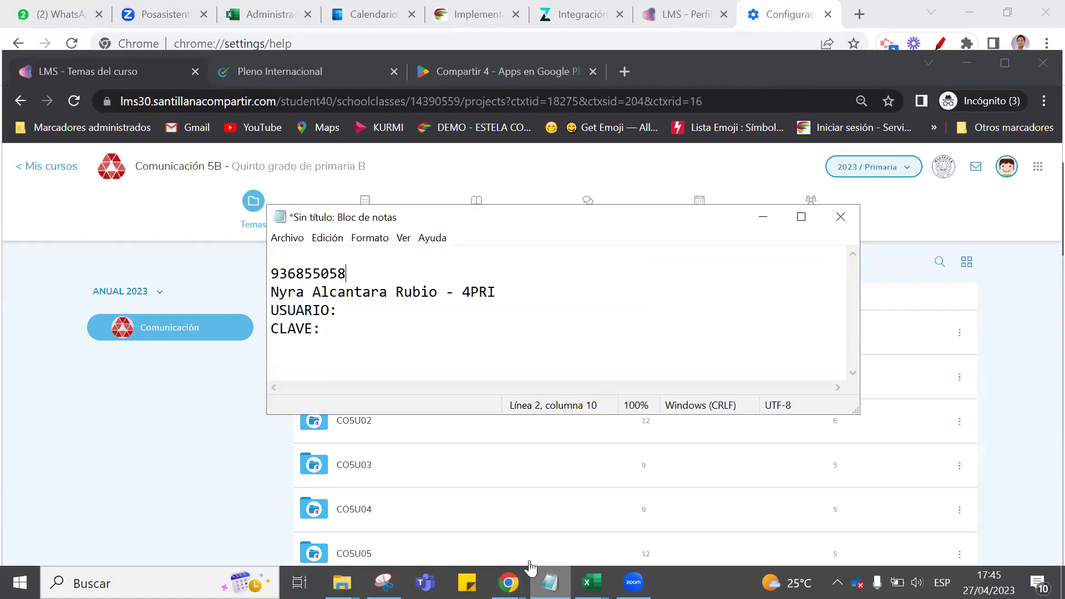
Select the student's first name on the second line, the one tagged 4PRI.
{"action": "left_click", "coordinate": [305, 292]}
{"action": "key", "text": "shift+Home"}
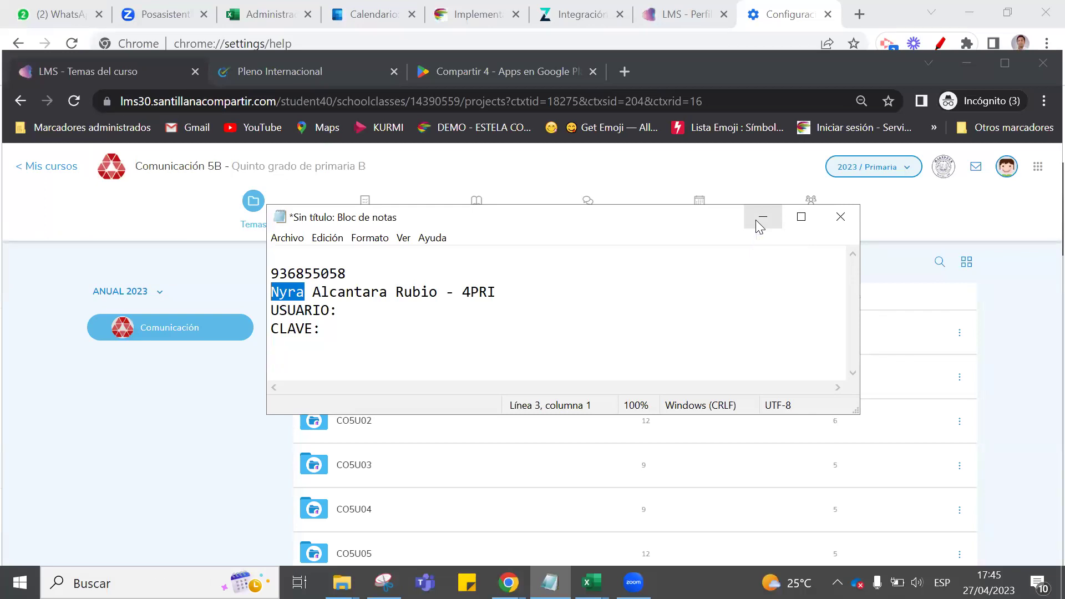
Nudge the Notepad window up-left, then minimize it to reveal the Comunicación 5B Temas list.
{"action": "left_click_drag", "start_coordinate": [648, 221], "coordinate": [642, 191]}
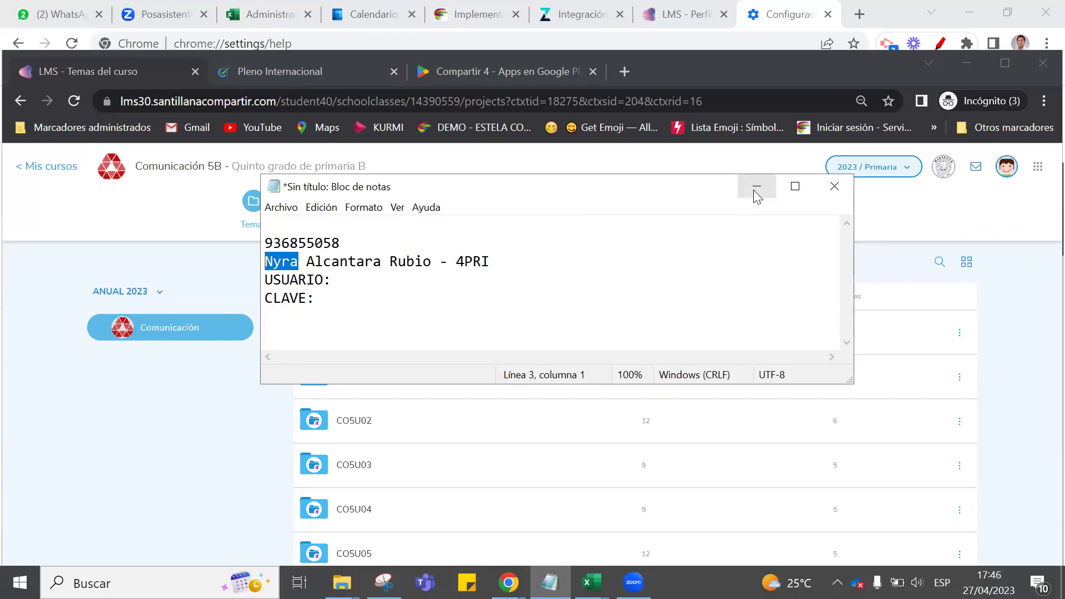
{"action": "left_click", "coordinate": [753, 194]}
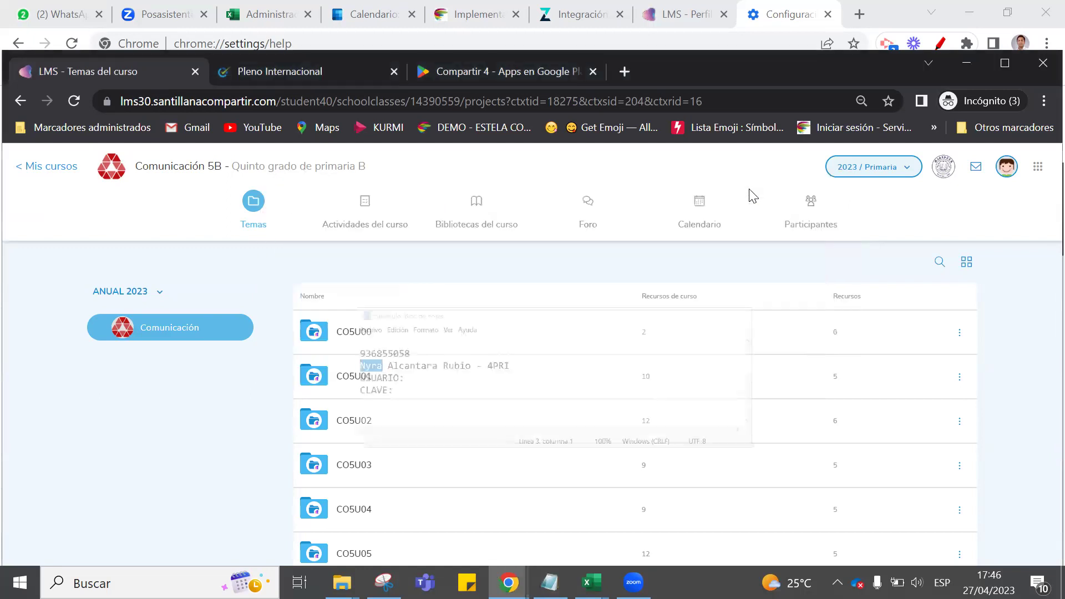